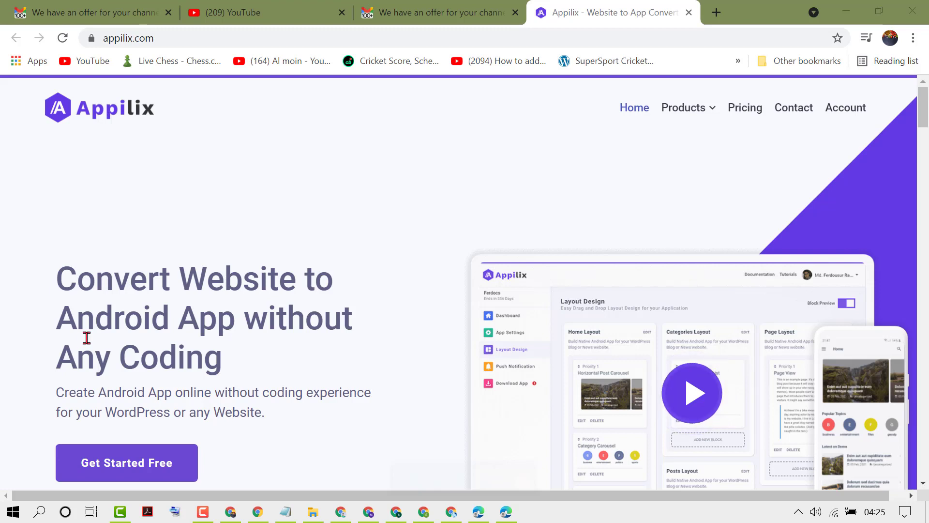
# - Open the free registration form and create a new account with the full name, e-mail address and account password
pyautogui.scroll(-2, 237, 358)
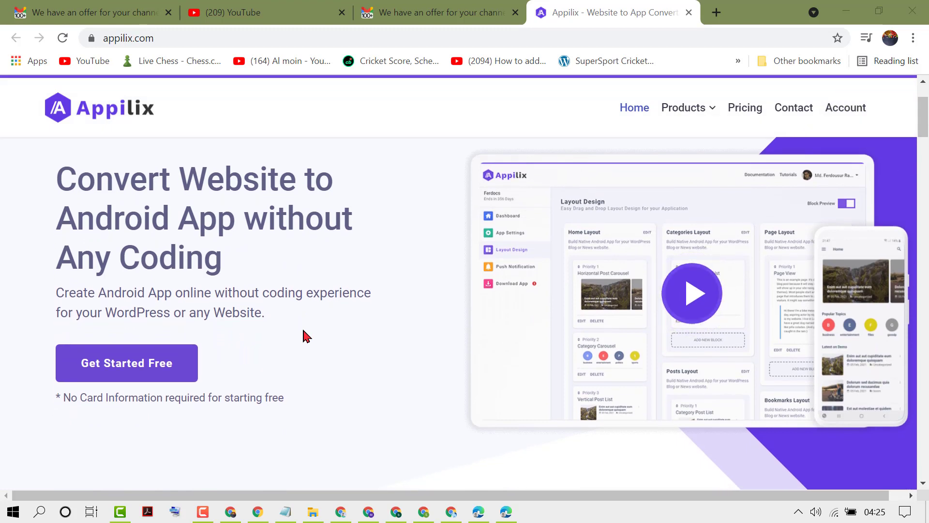
pyautogui.click(111, 370)
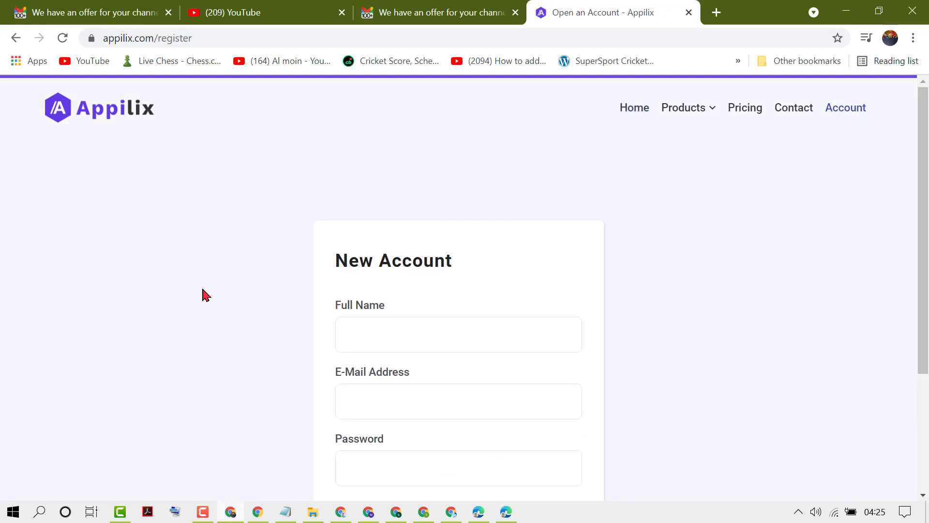
pyautogui.scroll(-3, 200, 295)
pyautogui.scroll(2, 201, 294)
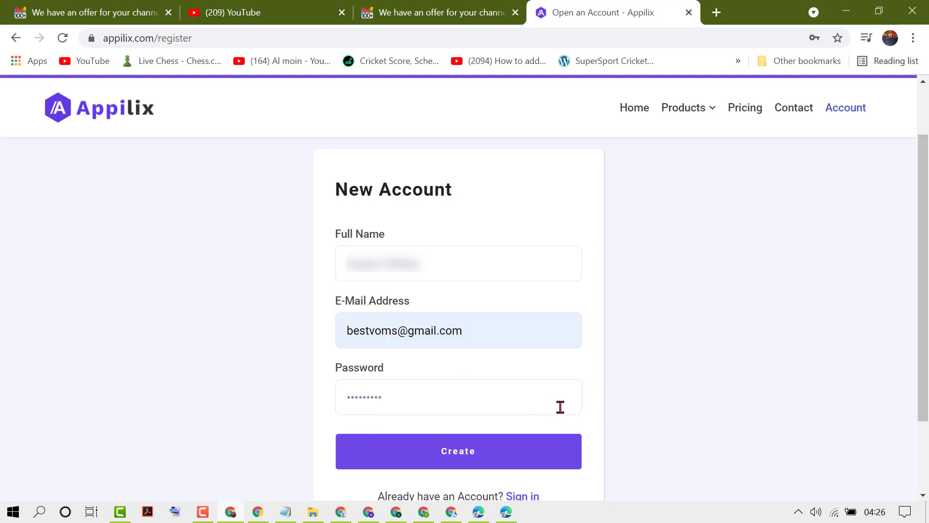
pyautogui.scroll(-2, 689, 388)
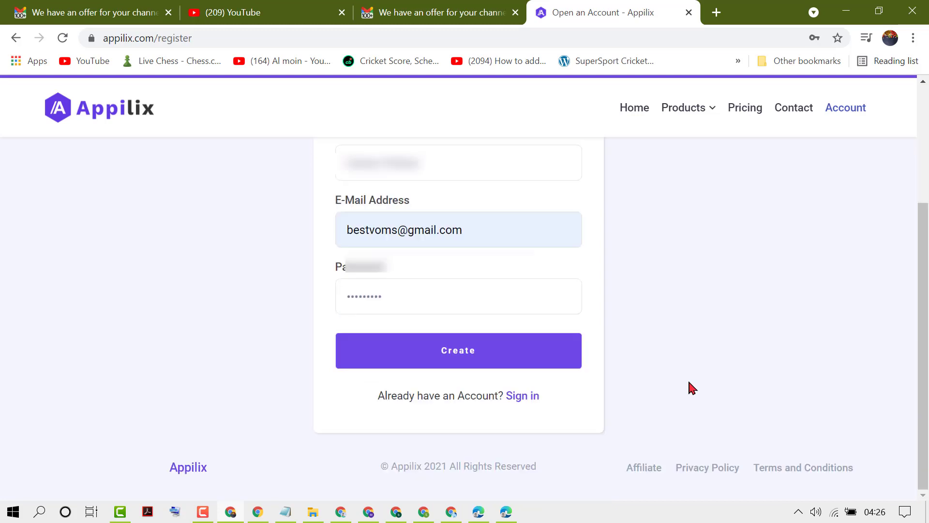
pyautogui.click(460, 359)
pyautogui.click(458, 358)
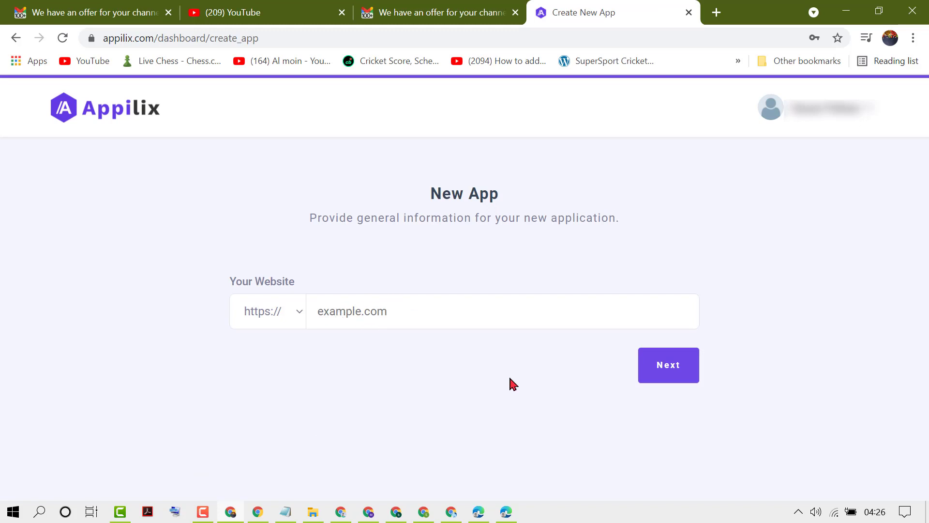
pyautogui.rightClick(334, 311)
pyautogui.click(373, 198)
pyautogui.moveTo(355, 311); pyautogui.dragTo(311, 318)
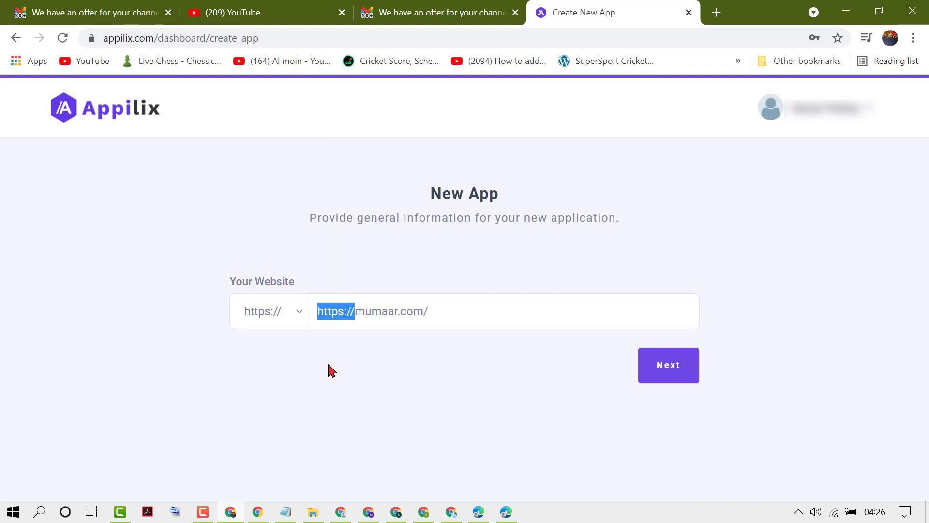
pyautogui.press('BackSpace')
pyautogui.click(403, 309)
pyautogui.press('BackSpace')
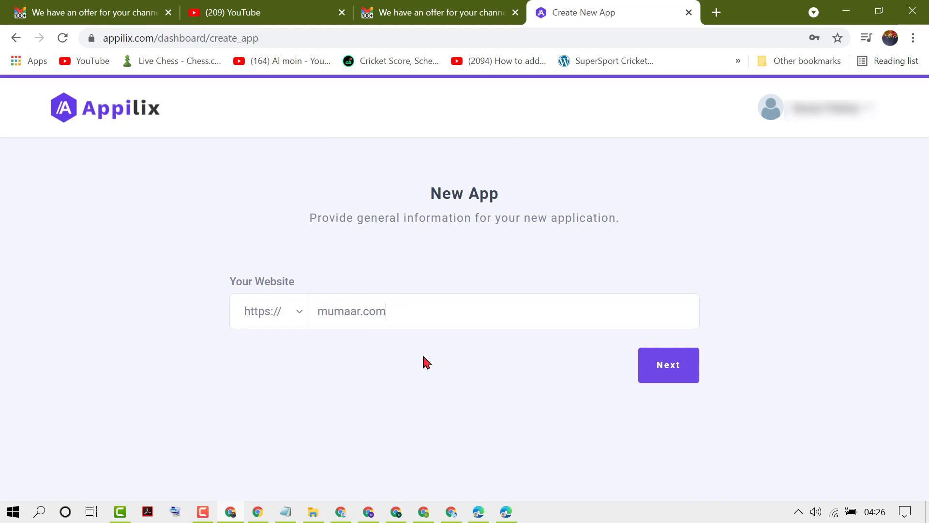
pyautogui.click(675, 373)
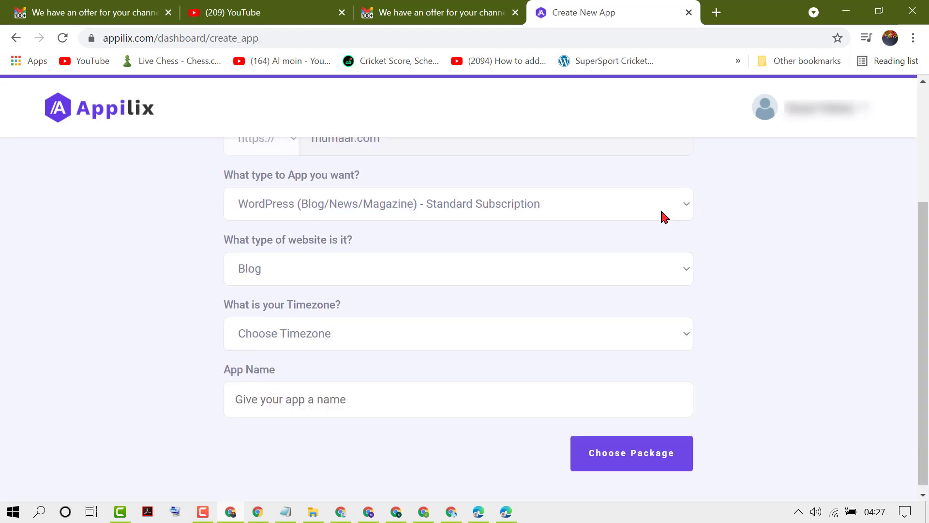
# - Set the app type to WordPress (Blog/News/Magazine) - Standard Subscription and the website type to Blog
pyautogui.click(661, 213)
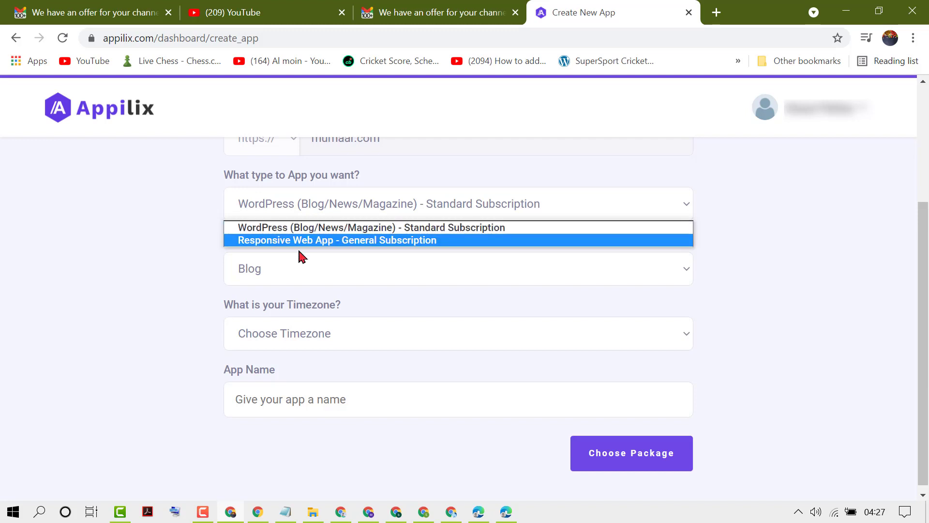
pyautogui.click(333, 241)
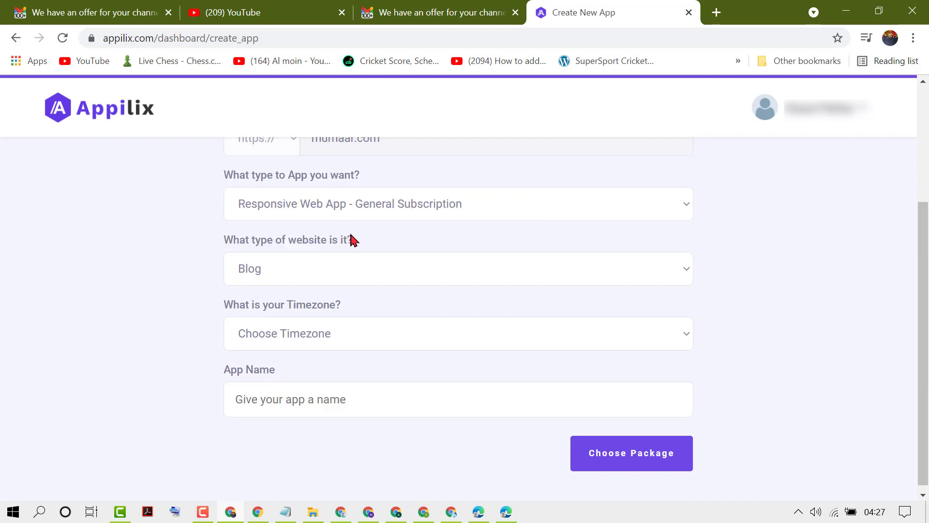
pyautogui.press('Up')
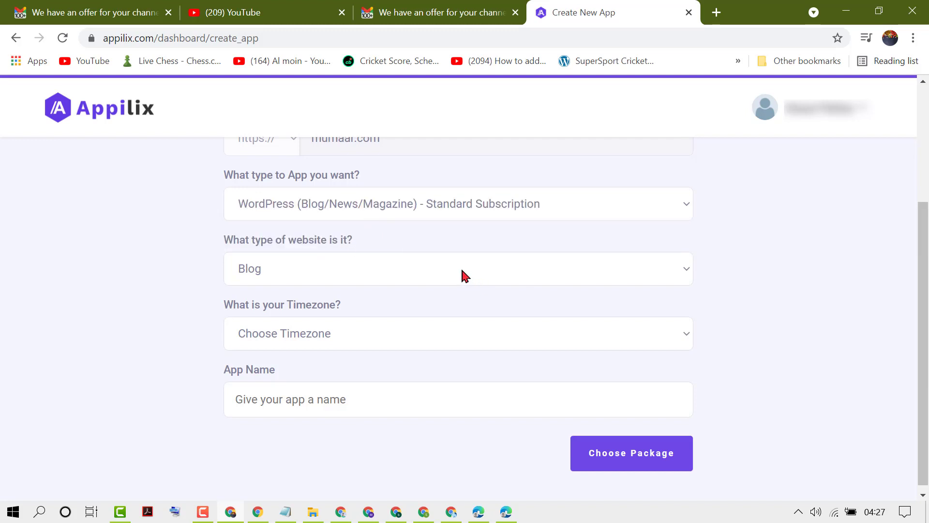
pyautogui.click(462, 276)
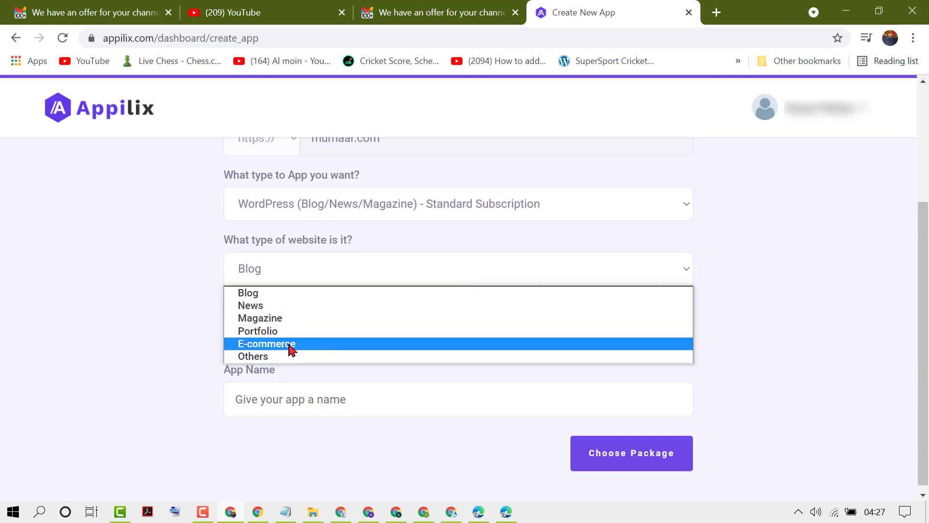
pyautogui.click(290, 295)
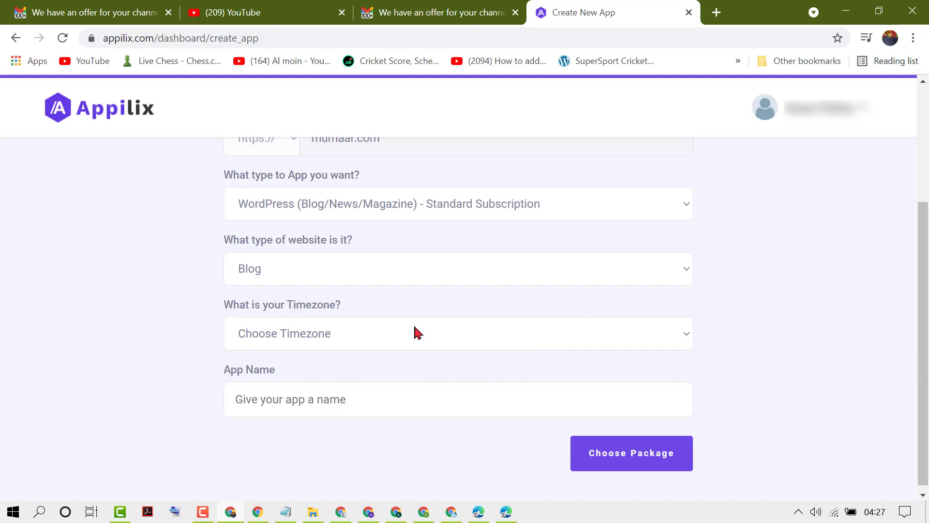
# - Set the timezone to Asia/Kolkata GMT+5:30, name the app Naat Lyrics and proceed to the package selection
pyautogui.scroll(-1, 367, 330)
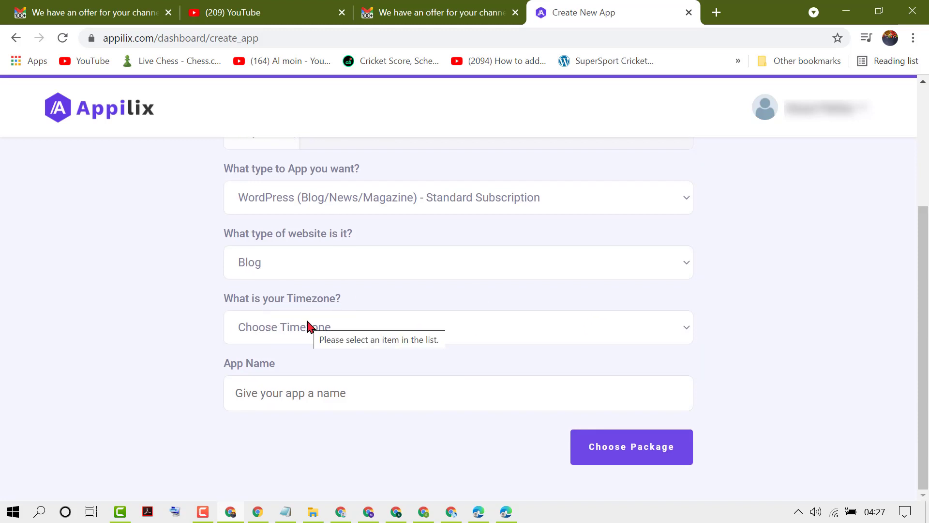
pyautogui.click(308, 328)
pyautogui.click(344, 140)
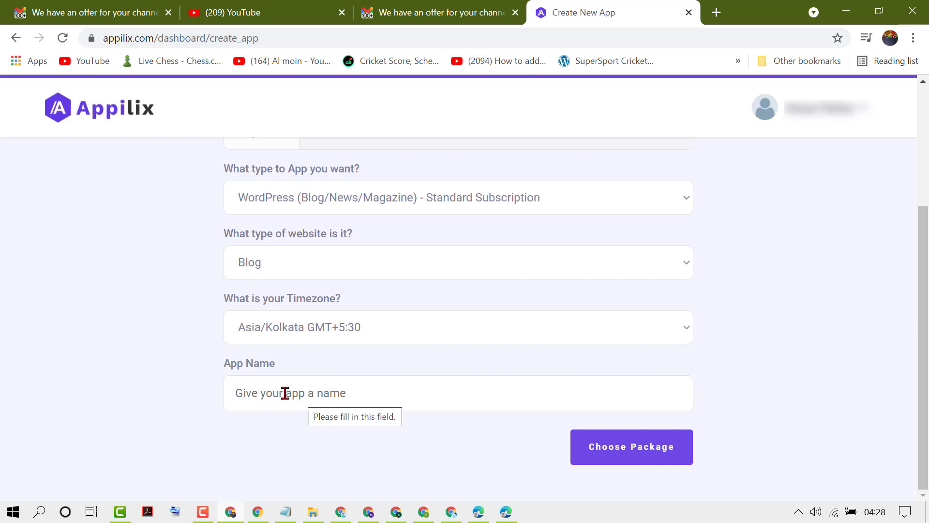
pyautogui.click(285, 393)
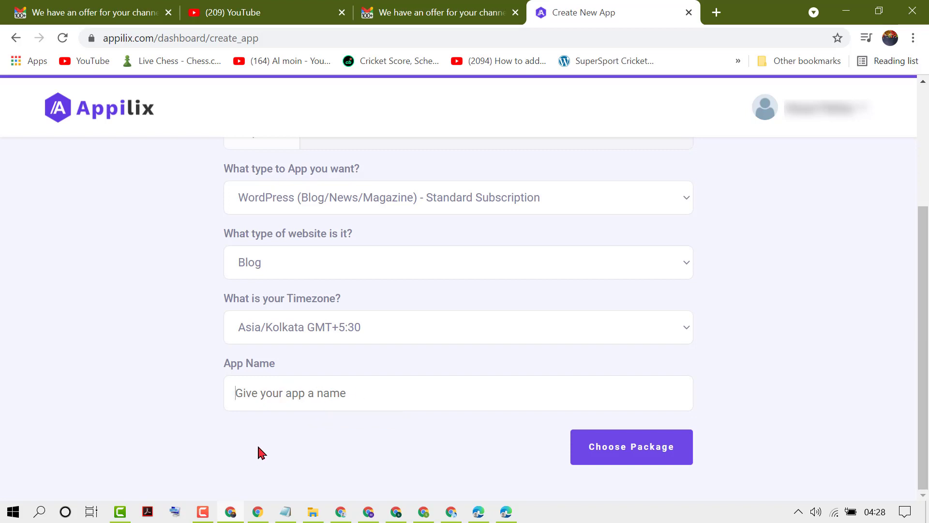
pyautogui.write('Naat Lyrics')
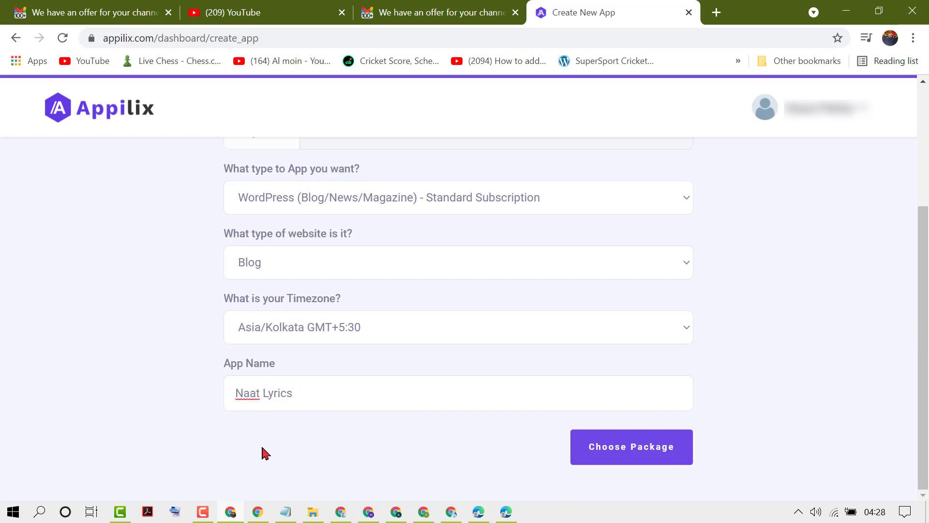
pyautogui.click(631, 454)
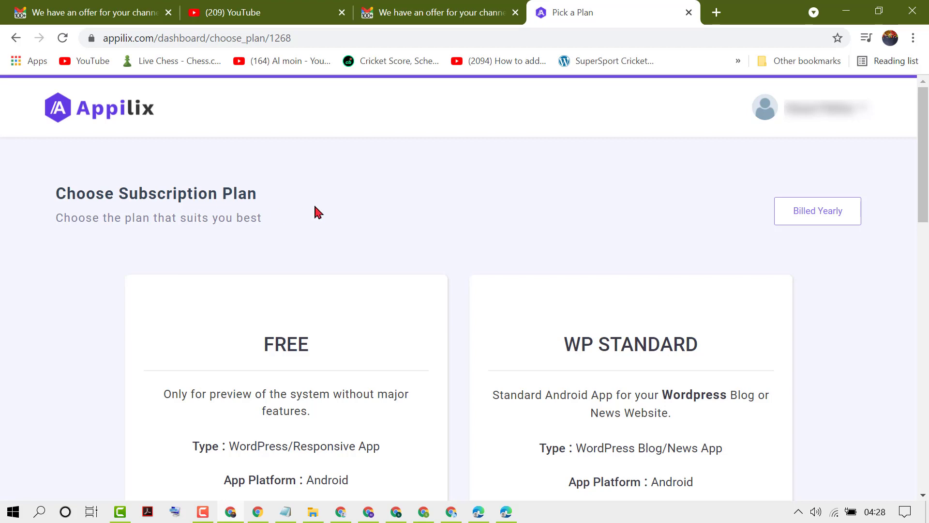
# - Compare the features and yearly prices of the Free and WP Standard subscription plans
pyautogui.scroll(-7, 357, 211)
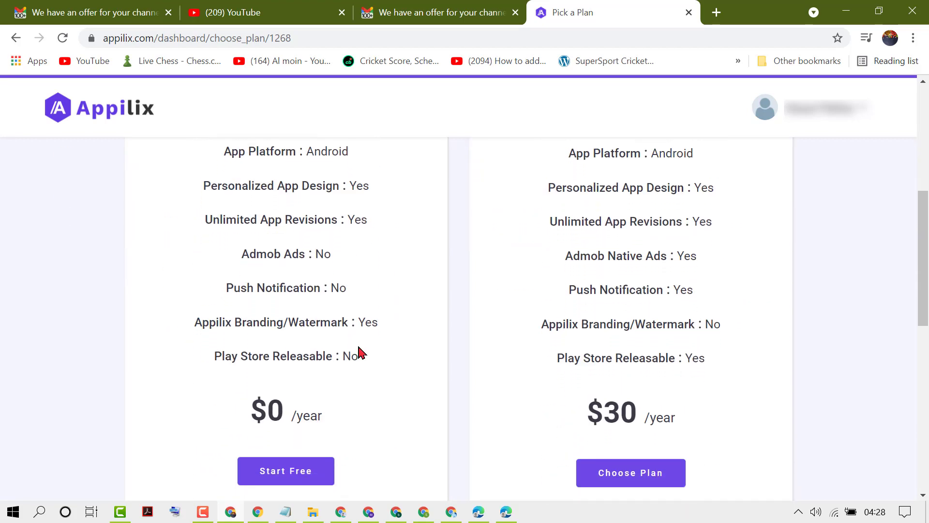
pyautogui.scroll(4, 338, 263)
pyautogui.scroll(-6, 368, 303)
pyautogui.scroll(5, 385, 328)
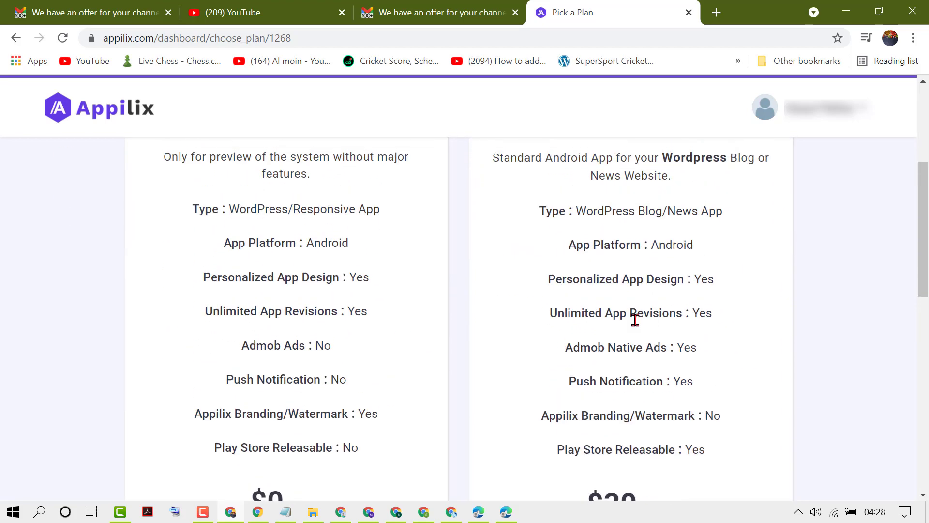
pyautogui.scroll(4, 637, 332)
pyautogui.scroll(-6, 637, 332)
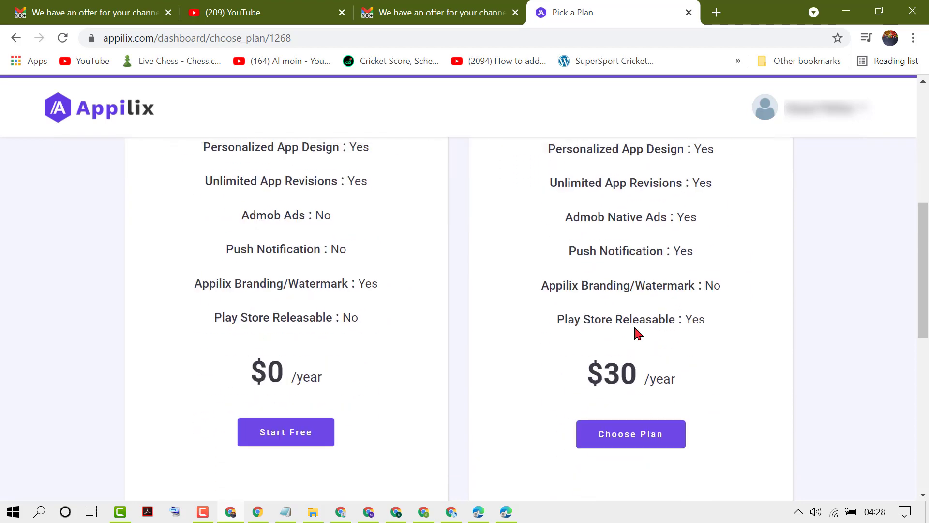
pyautogui.scroll(-1, 637, 332)
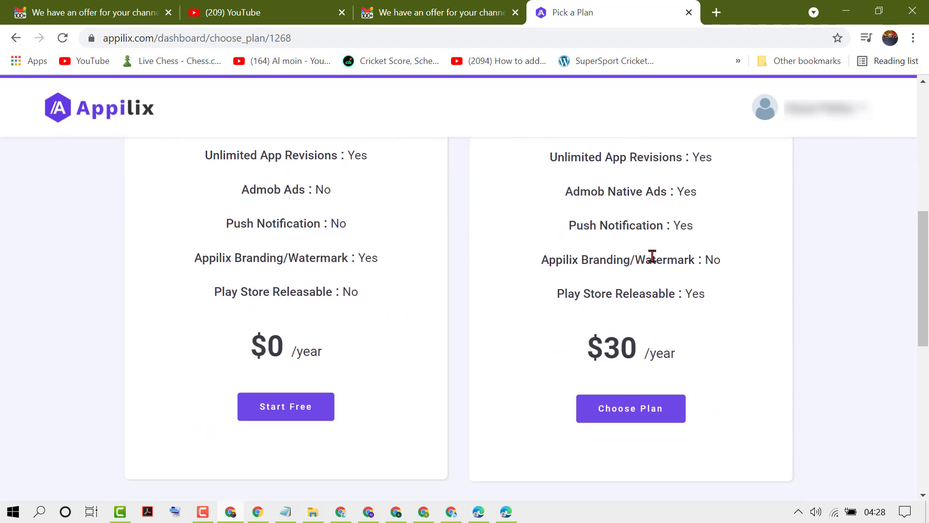
pyautogui.scroll(2, 712, 301)
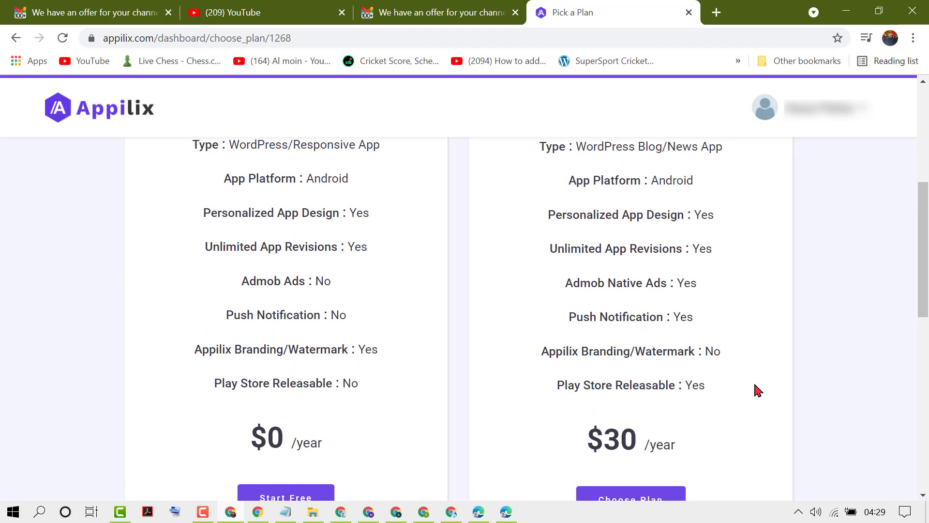
pyautogui.scroll(-2, 757, 390)
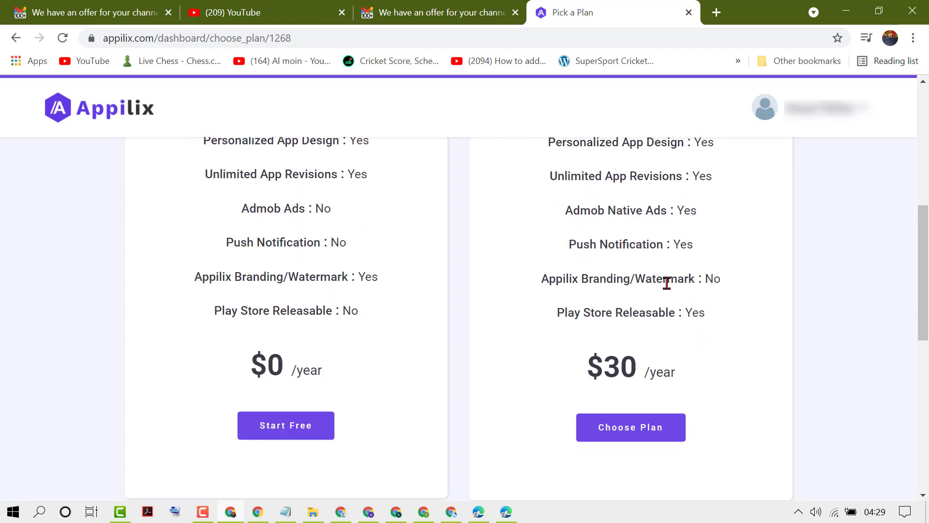
pyautogui.scroll(-2, 743, 380)
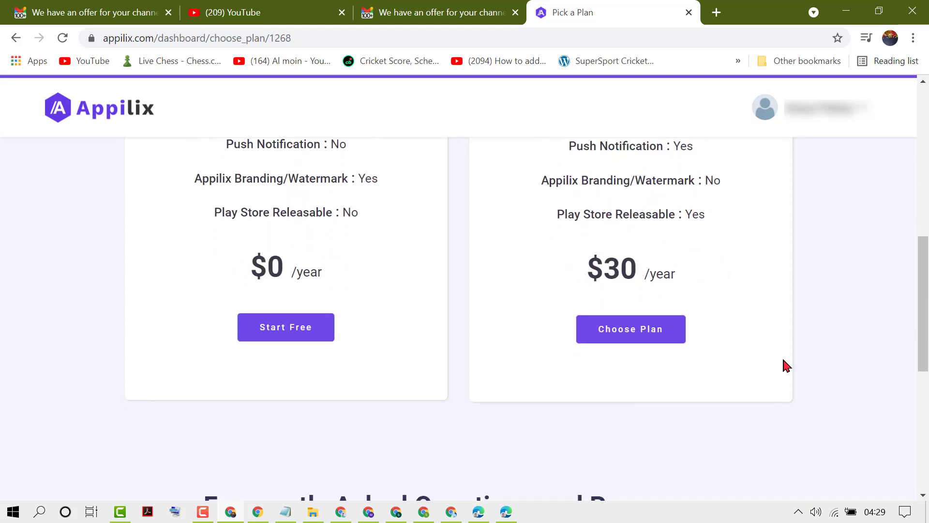
pyautogui.scroll(2, 773, 371)
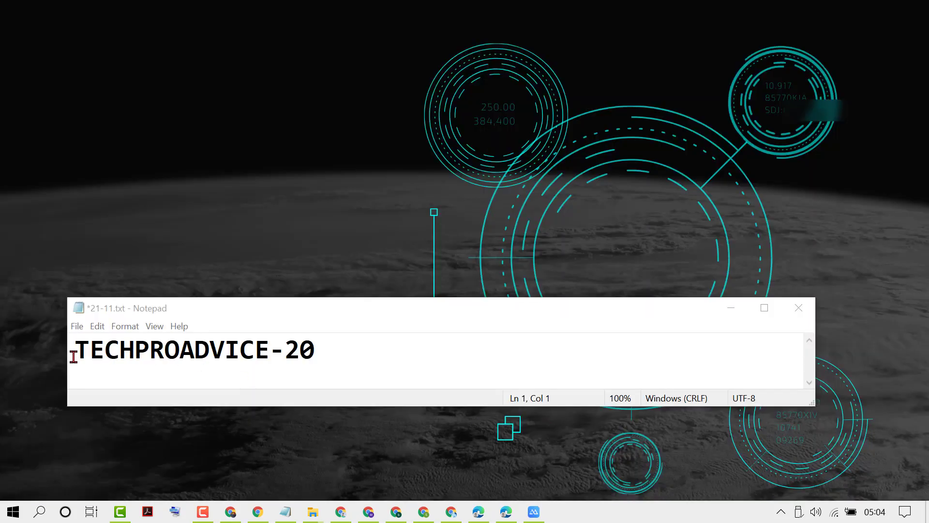
# - Switch to the 21-11.txt note in Notepad and highlight the code TECHPROADVICE-20 for viewing
pyautogui.moveTo(73, 349); pyautogui.dragTo(331, 349)
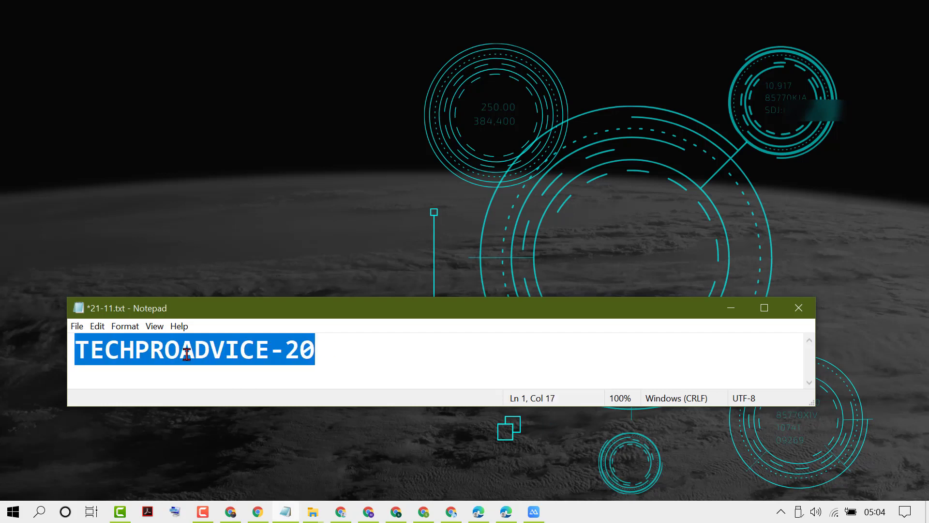
pyautogui.click(207, 351)
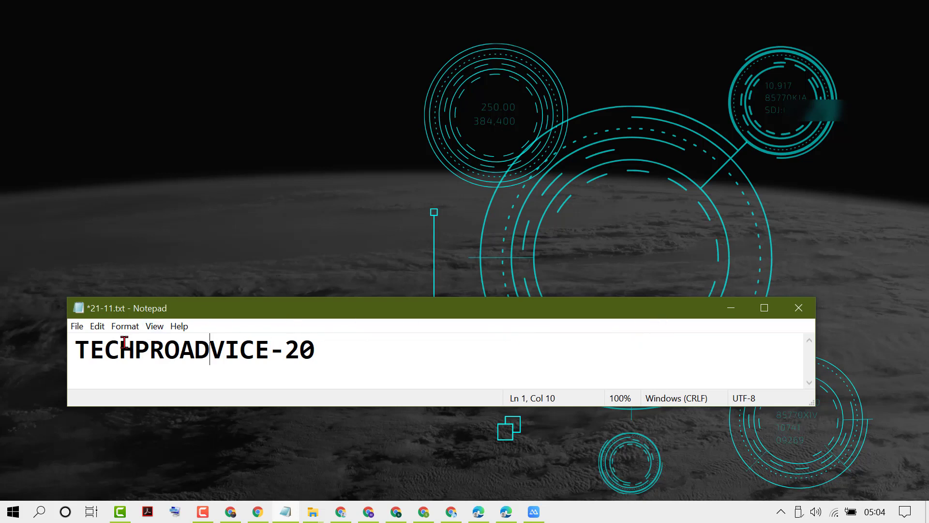
pyautogui.moveTo(78, 347); pyautogui.dragTo(344, 350)
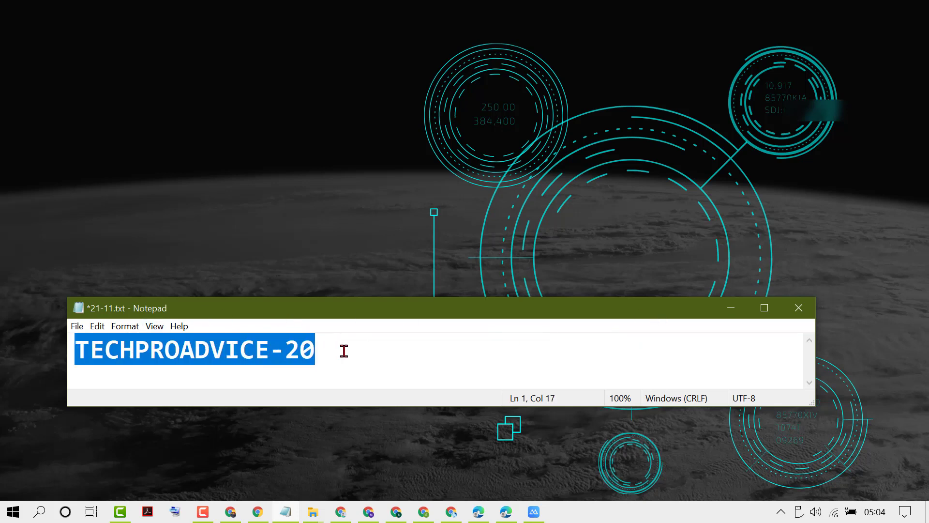
pyautogui.click(187, 350)
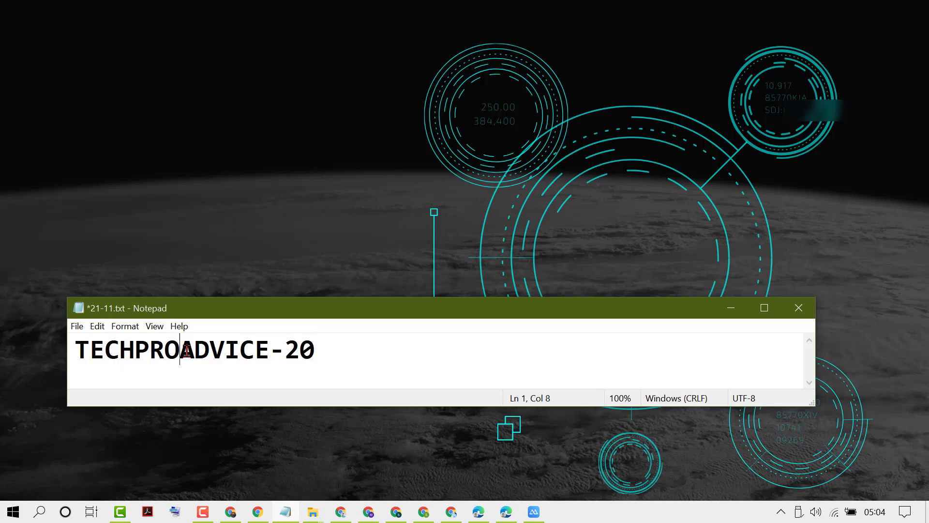
pyautogui.moveTo(78, 349); pyautogui.dragTo(340, 349)
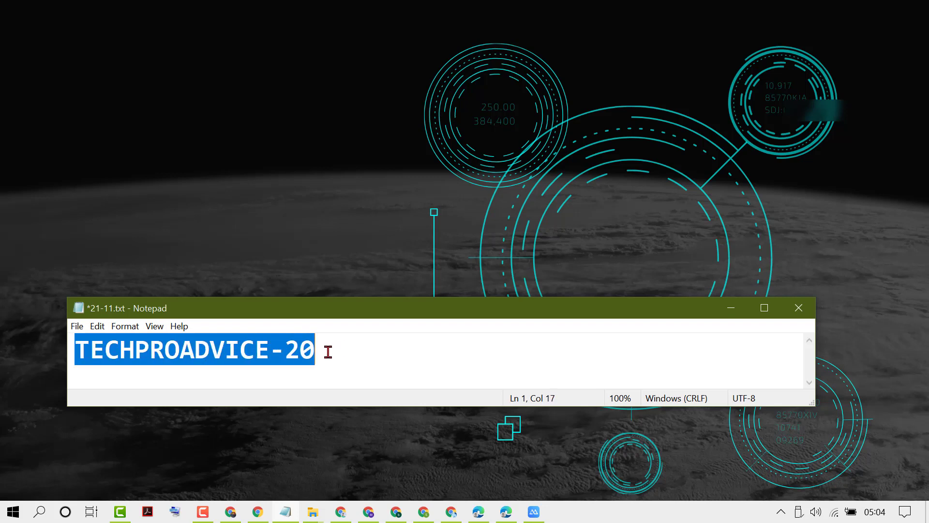
pyautogui.click(329, 352)
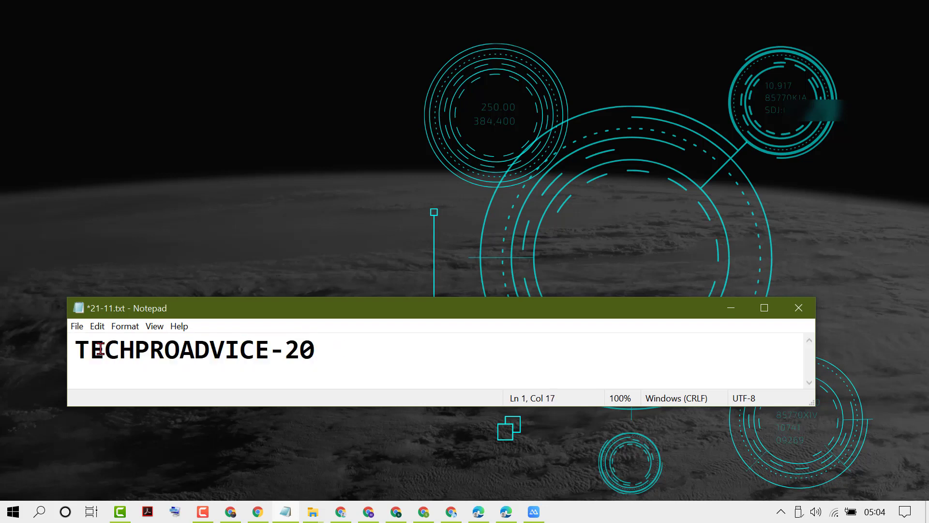
pyautogui.click(201, 347)
pyautogui.moveTo(78, 348); pyautogui.dragTo(314, 349)
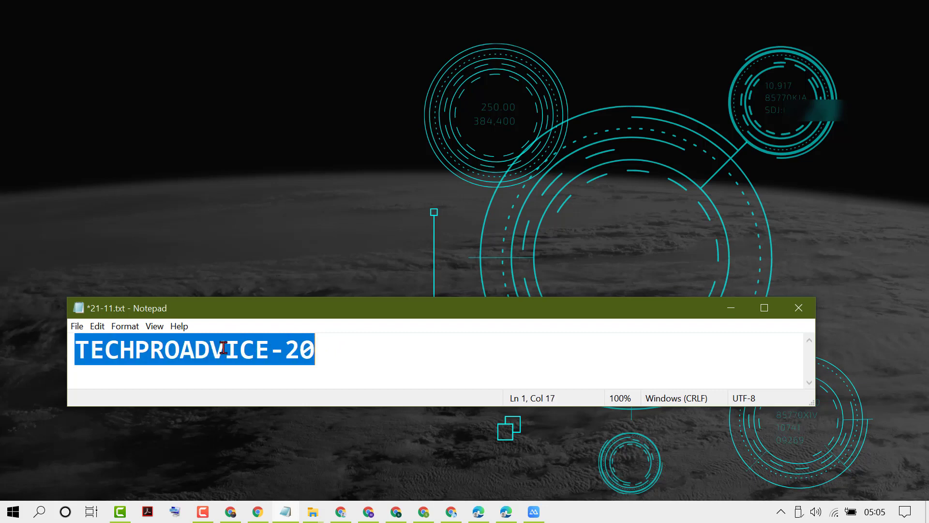
pyautogui.click(224, 349)
pyautogui.moveTo(75, 350); pyautogui.dragTo(379, 346)
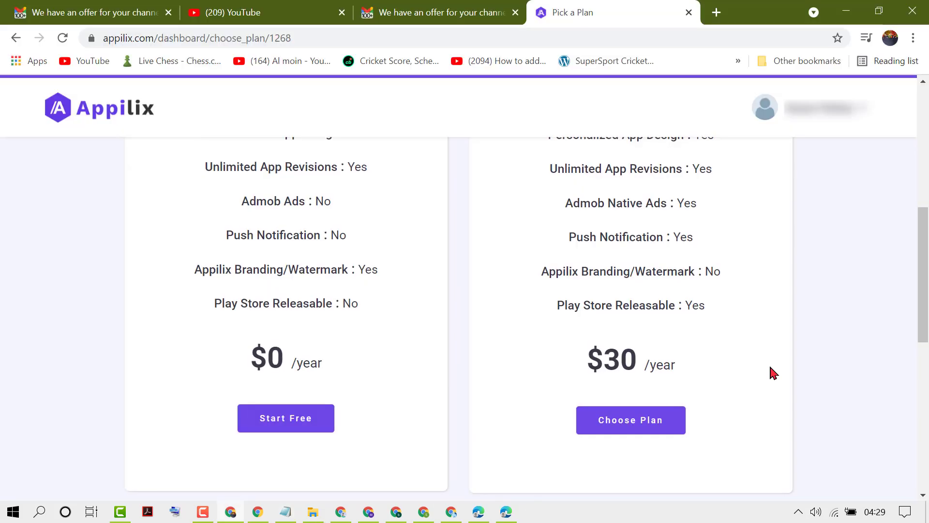
pyautogui.scroll(-3, 771, 373)
pyautogui.scroll(3, 771, 373)
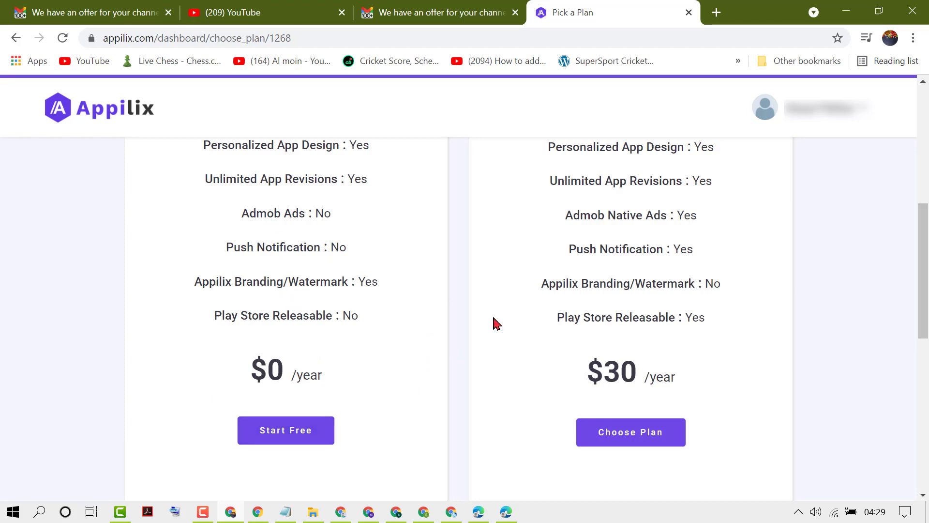
# - Select the Free subscription plan for the app and start building it
pyautogui.scroll(3, 503, 290)
pyautogui.scroll(3, 503, 251)
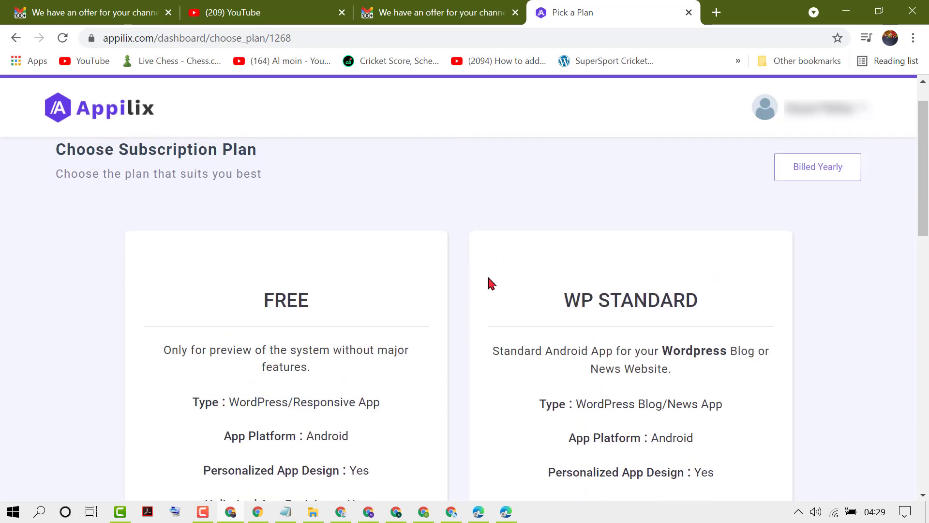
pyautogui.scroll(-8, 487, 286)
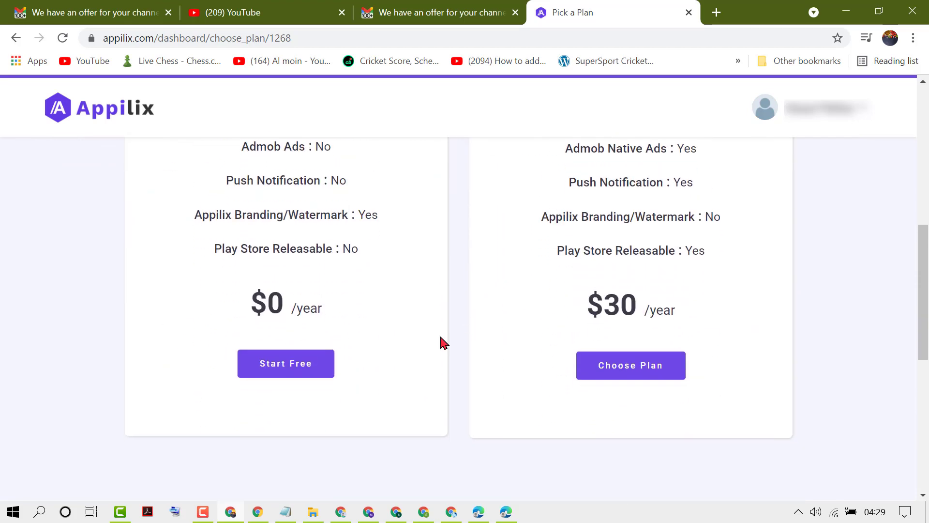
pyautogui.click(285, 365)
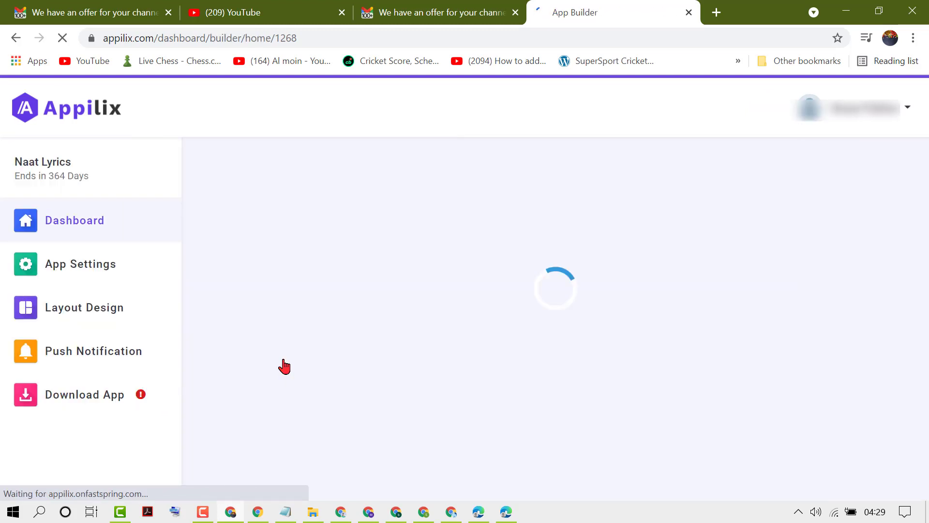
# - Review the app dashboard's Going Live Todo Checklist and open its Connect to WordPress task
pyautogui.scroll(-3, 405, 284)
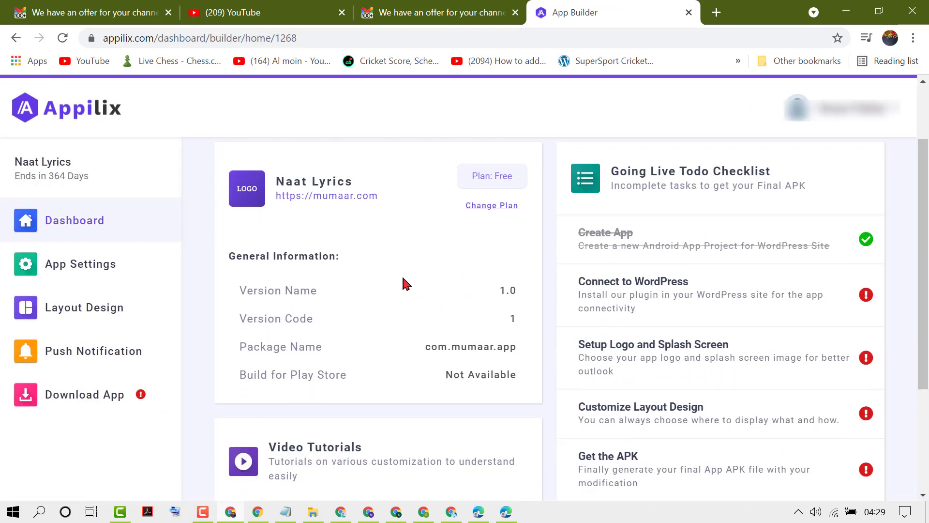
pyautogui.scroll(3, 404, 283)
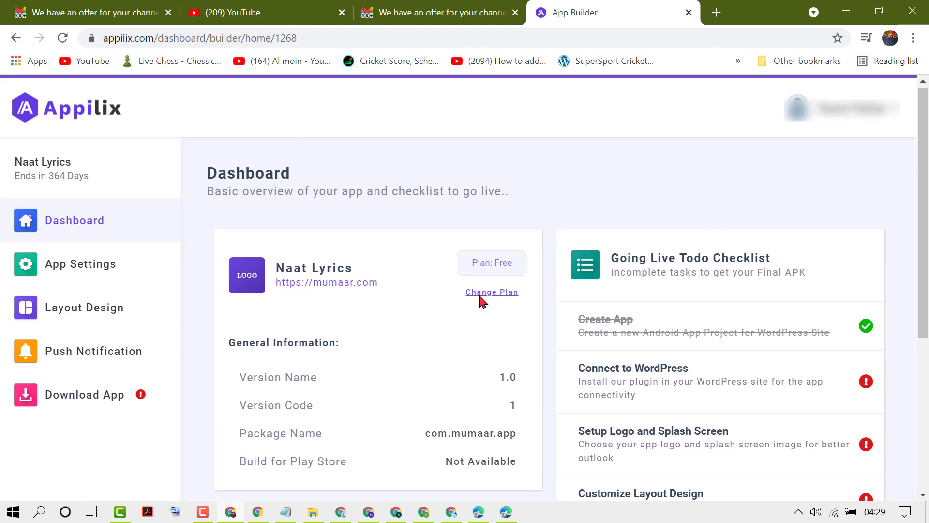
pyautogui.scroll(-2, 739, 291)
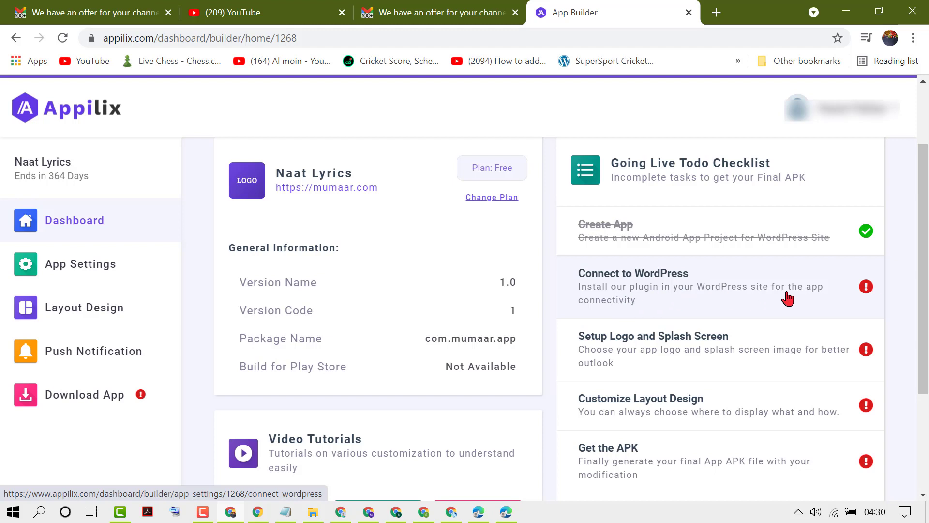
pyautogui.click(709, 300)
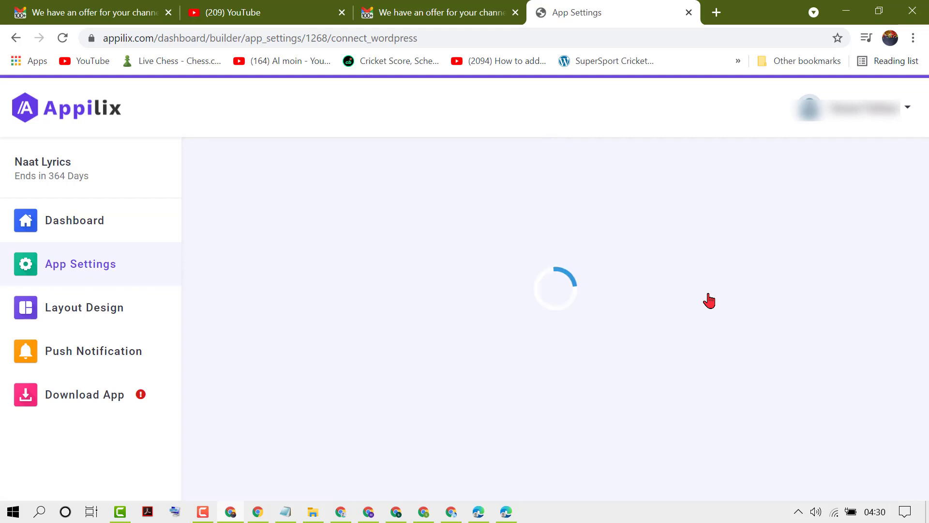
# - Open the WordPress plugin page from the connection instructions and download the Appilix plugin
pyautogui.scroll(-3, 591, 318)
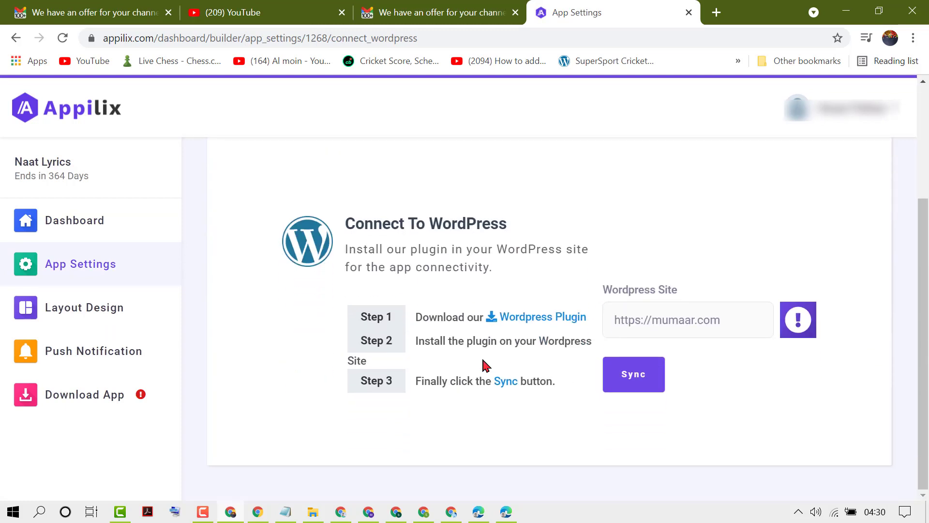
pyautogui.click(546, 322)
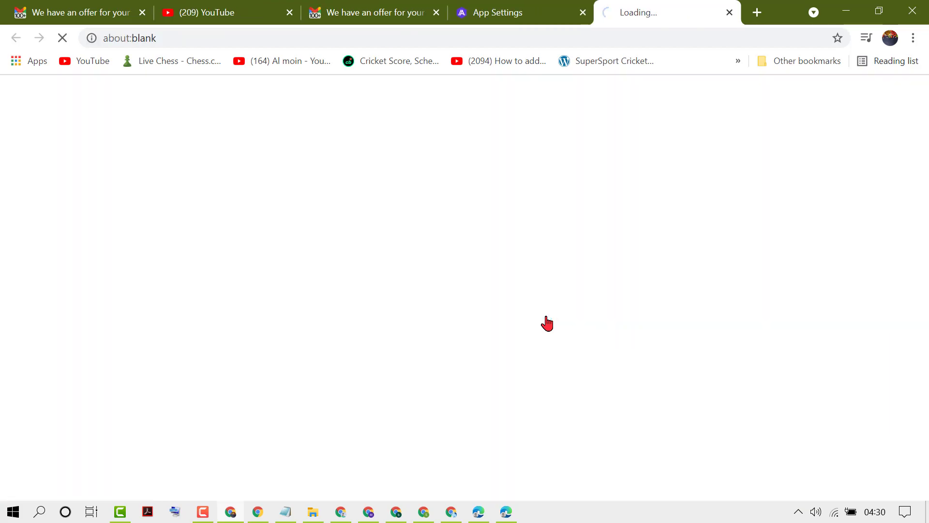
pyautogui.scroll(-5, 546, 319)
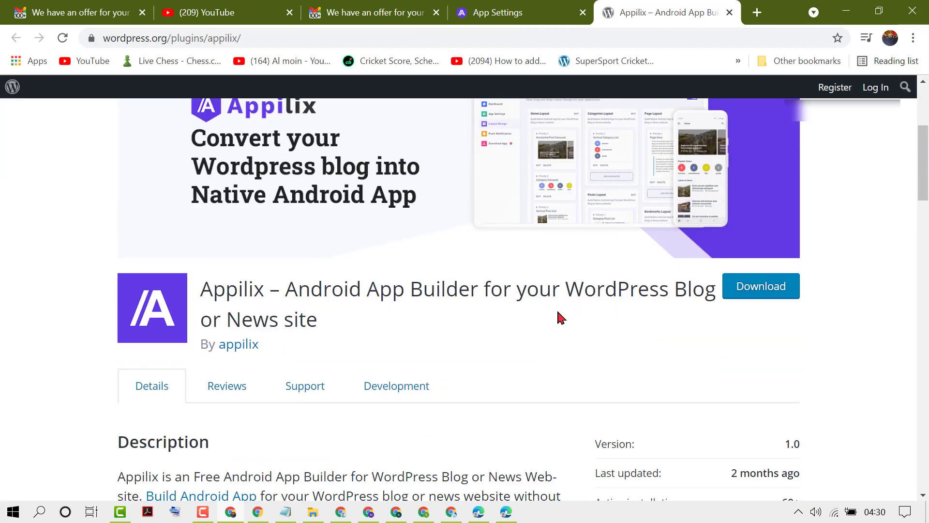
pyautogui.click(755, 290)
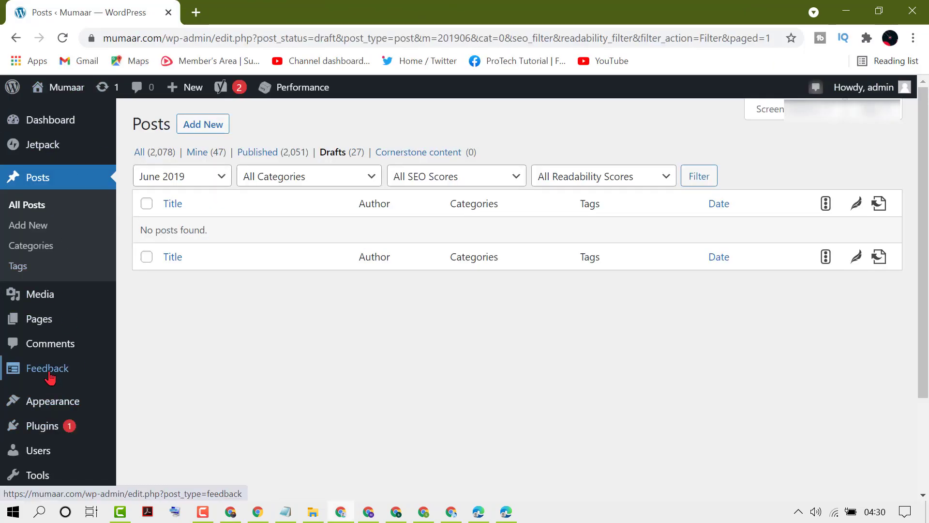
# - In the Mumaar WordPress admin, upload appilix.1.0.zip from Downloads as a new plugin and install it
pyautogui.moveTo(48, 427)
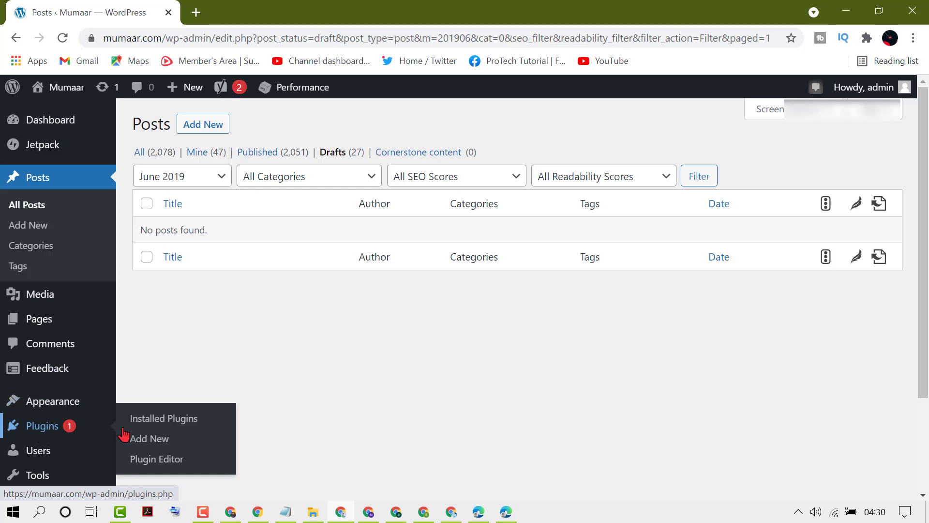
pyautogui.click(159, 439)
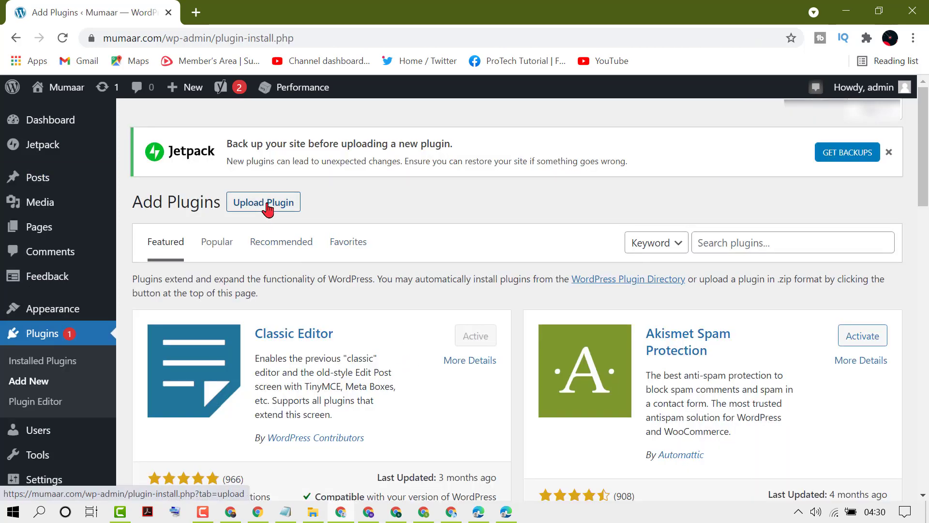
pyautogui.click(268, 206)
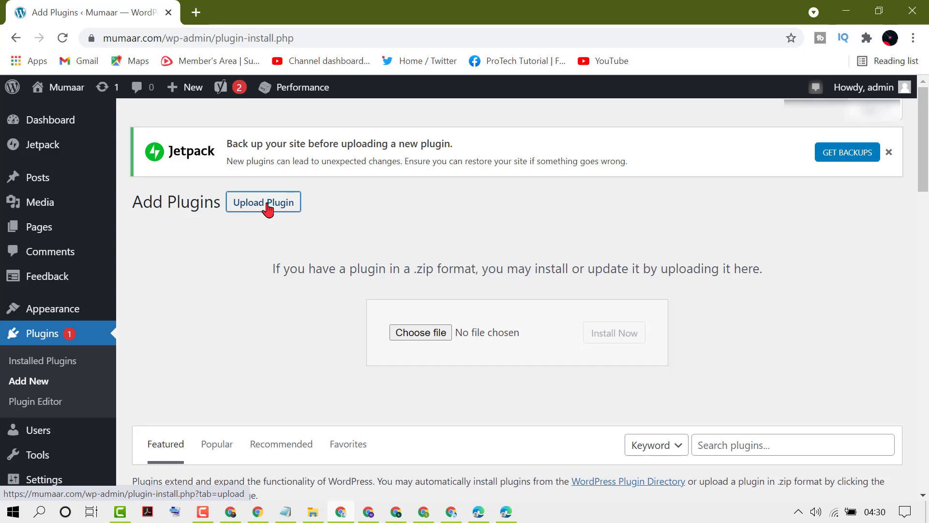
pyautogui.click(420, 333)
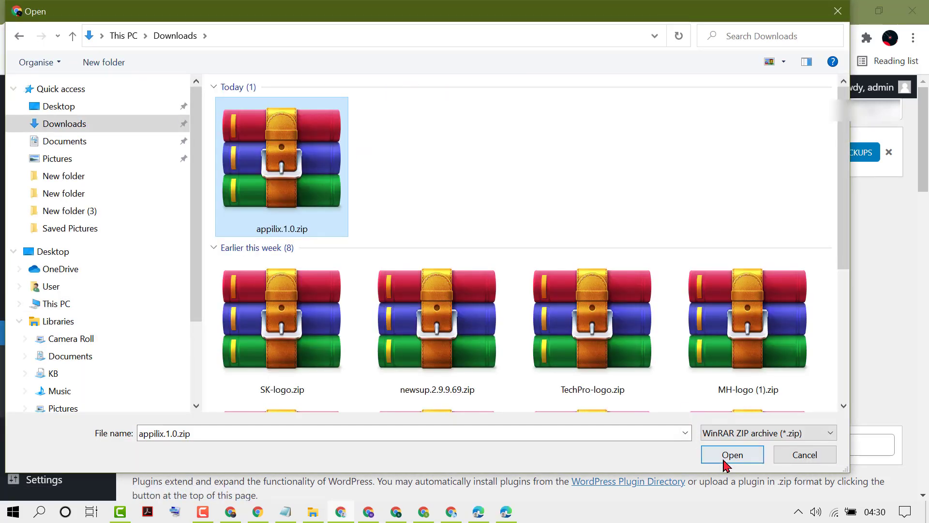
pyautogui.click(731, 454)
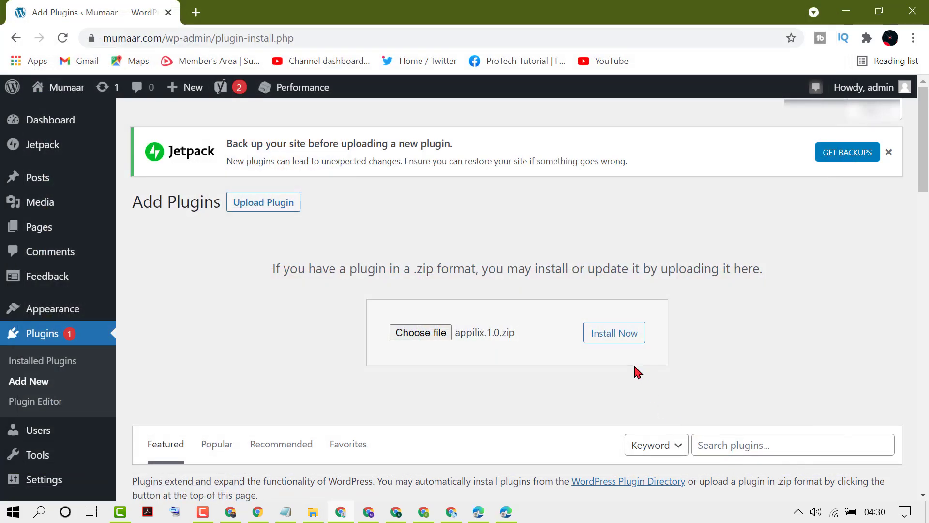
pyautogui.click(613, 339)
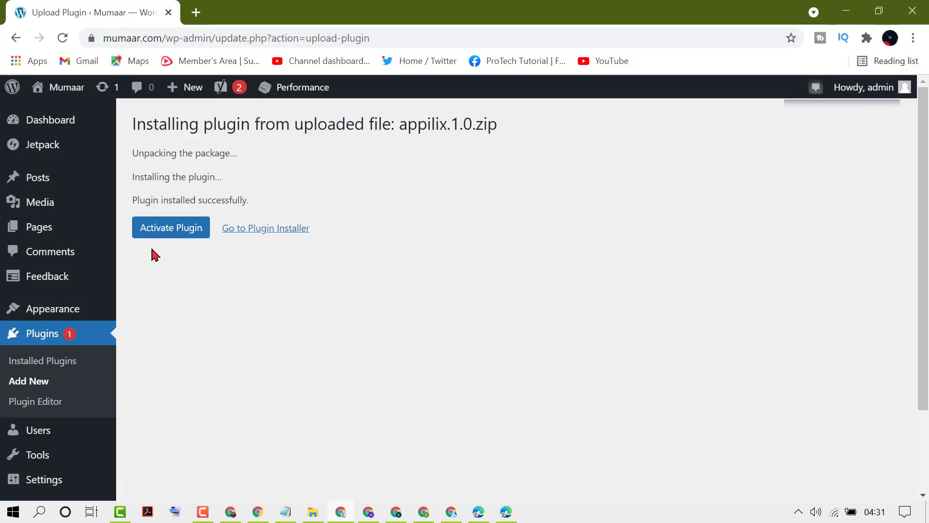
pyautogui.click(157, 237)
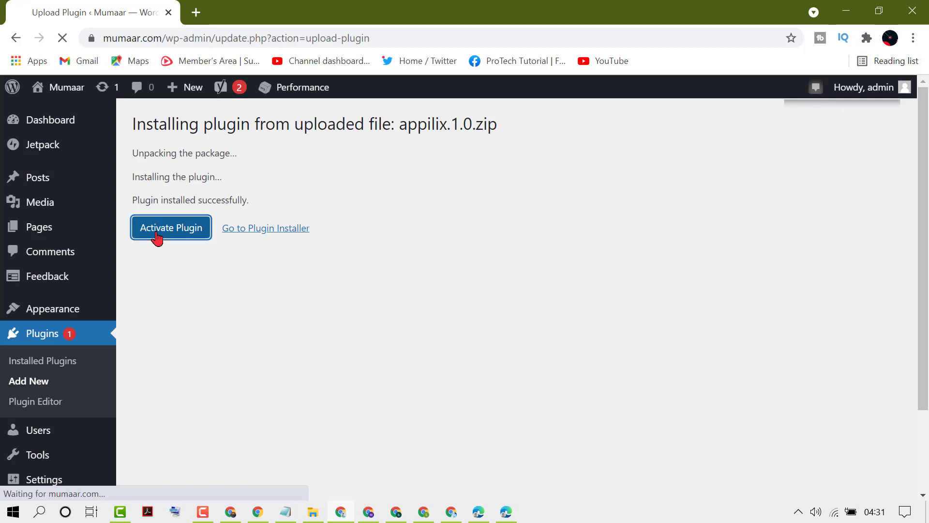
pyautogui.hotkey('alt', 'Tab')
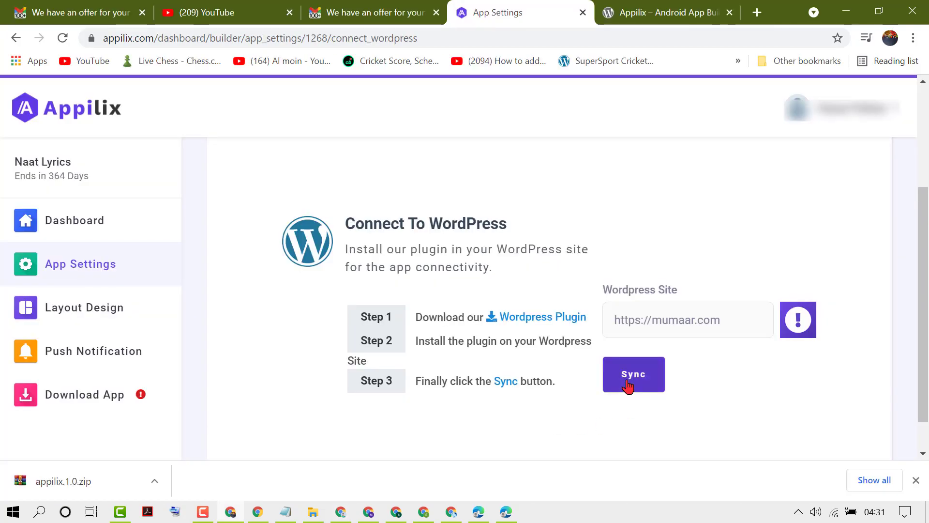
pyautogui.click(627, 381)
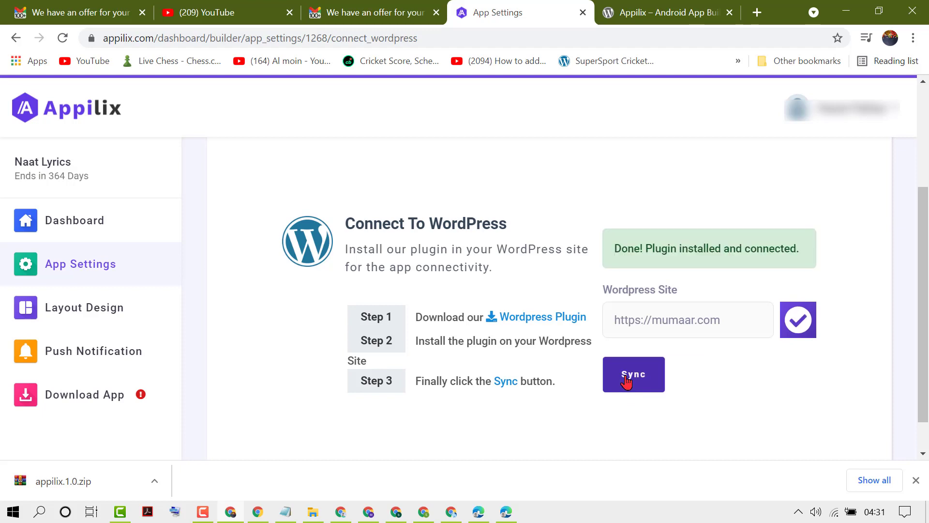
# - Return to the app dashboard and open the Setup Logo and Splash Screen task from the checklist
pyautogui.click(79, 223)
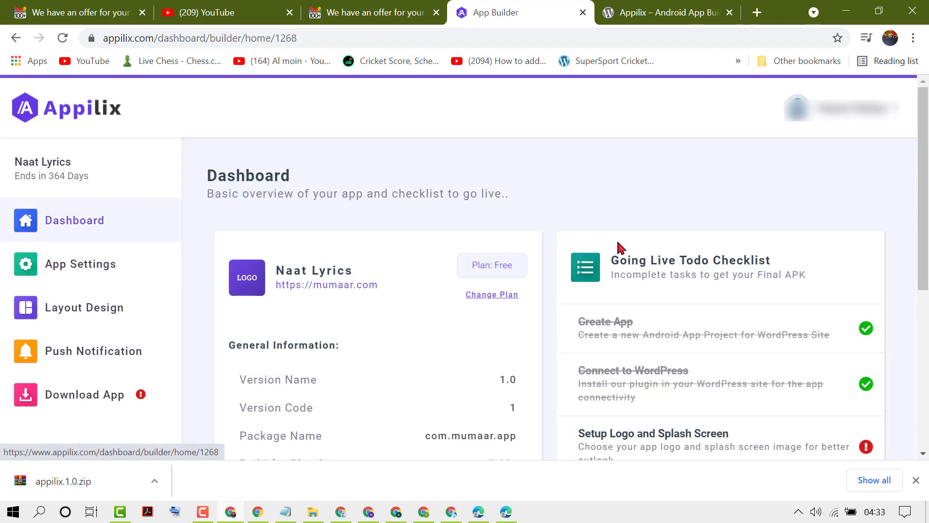
pyautogui.scroll(-2, 619, 261)
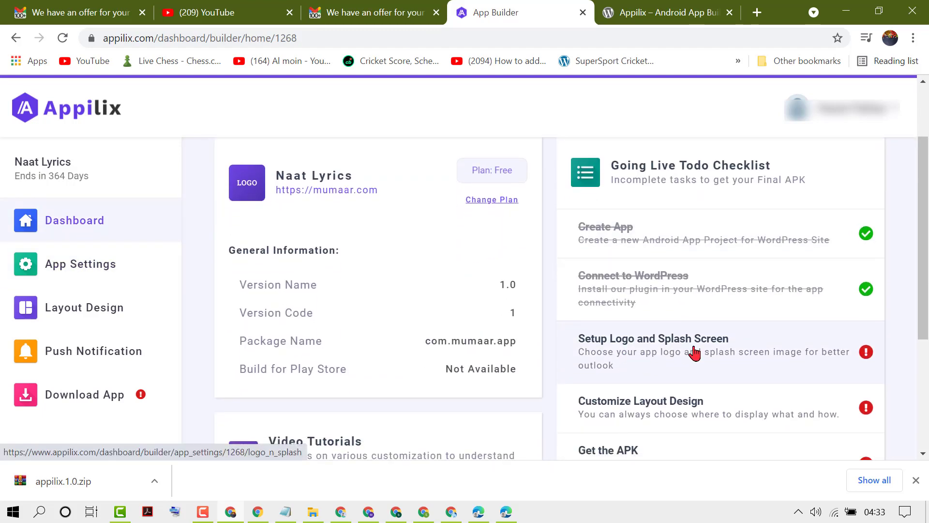
pyautogui.click(673, 357)
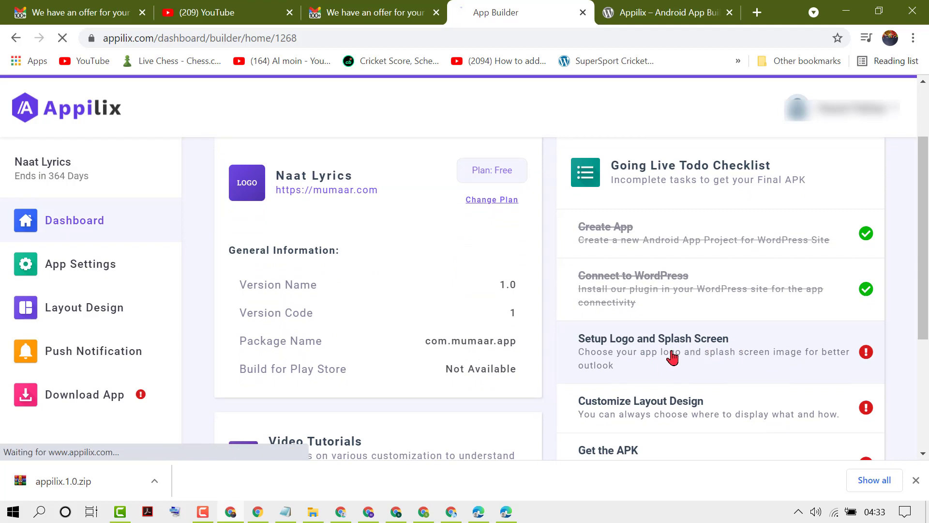
pyautogui.scroll(-3, 484, 288)
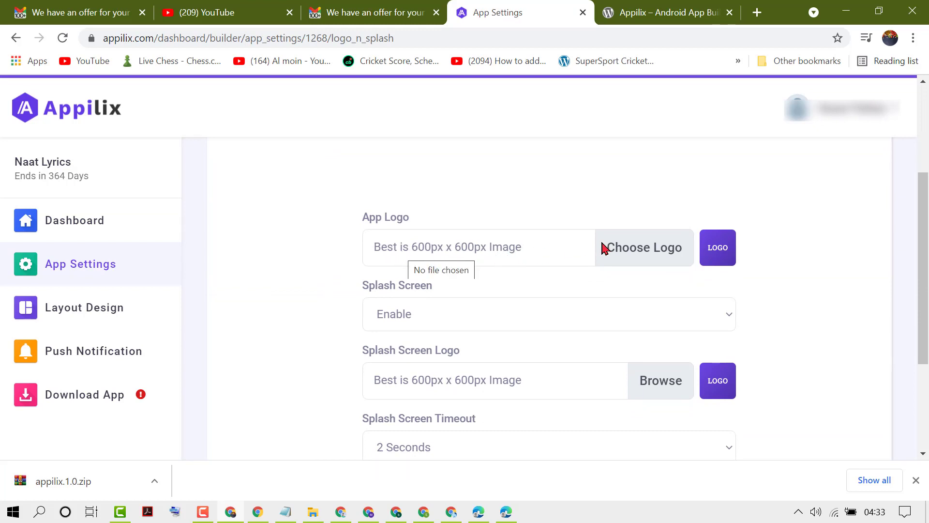
# - Search the web for canva, open the Canva site and log in to it
pyautogui.hotkey('ctrl', 't')
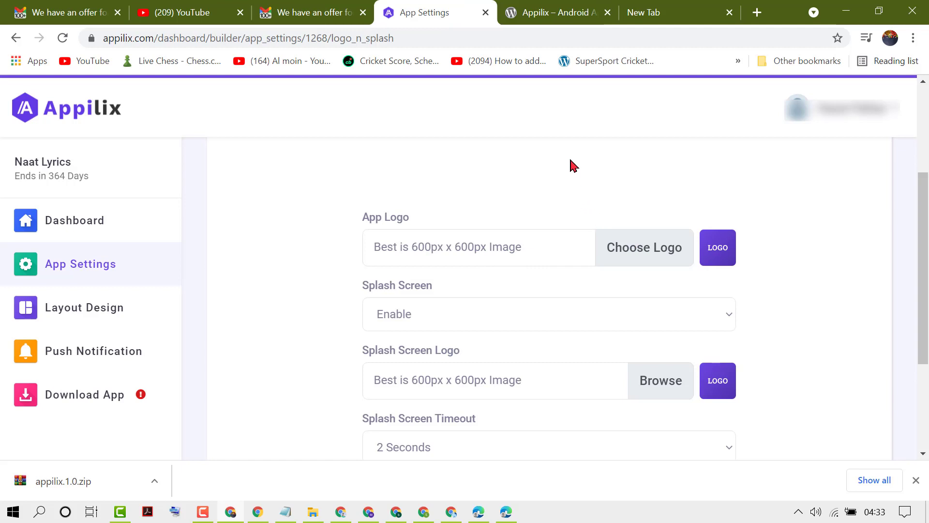
pyautogui.click(552, 11)
pyautogui.click(358, 42)
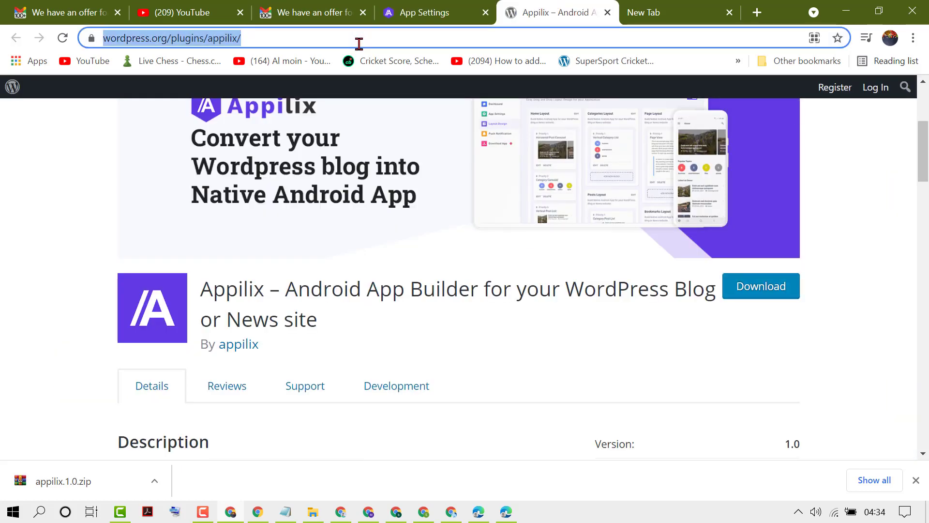
pyautogui.write('ca')
pyautogui.click(145, 95)
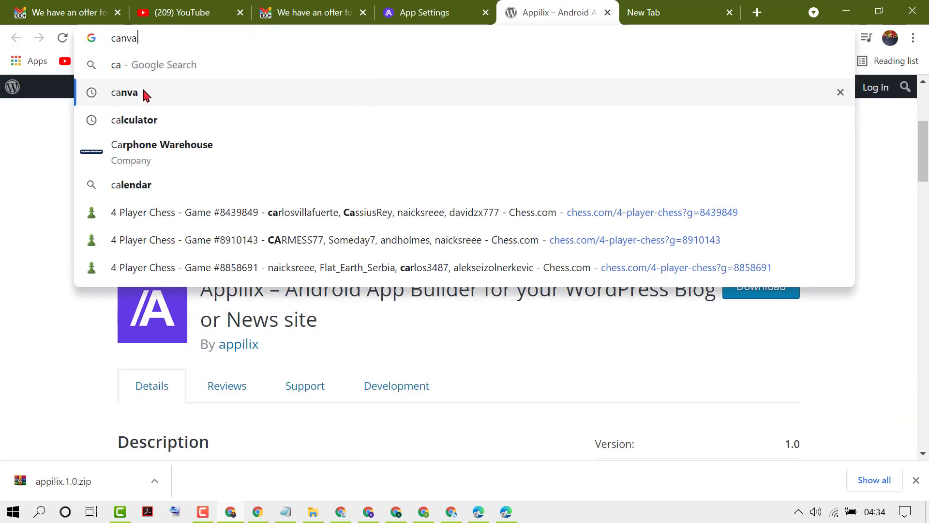
pyautogui.click(317, 233)
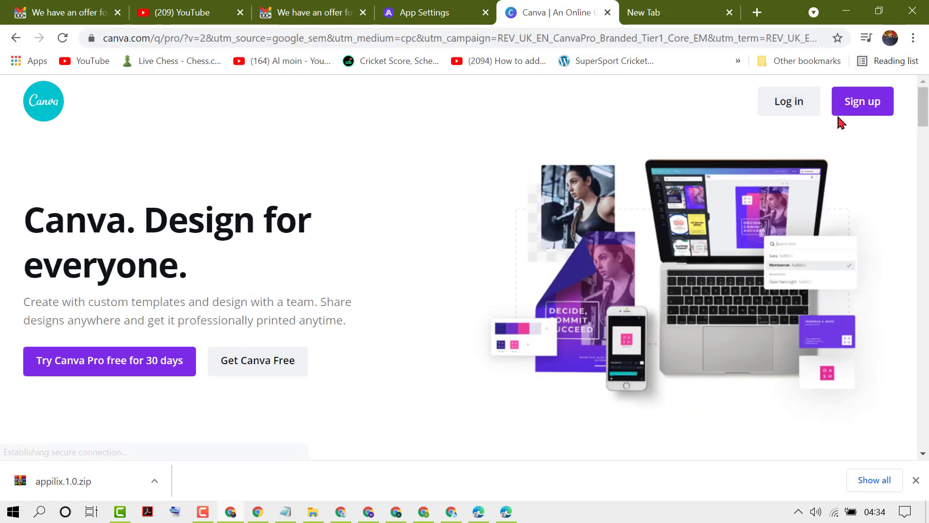
pyautogui.click(788, 104)
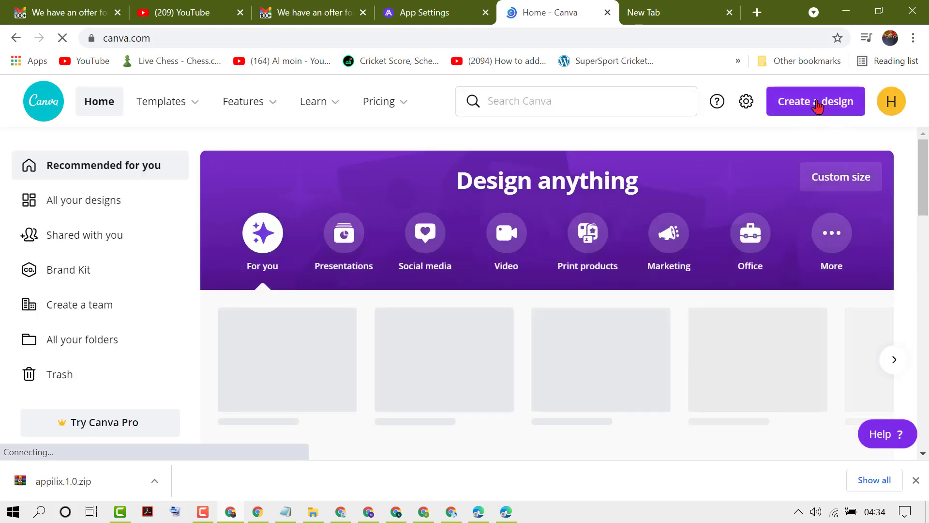
# - Create a new custom-size Canva design of 600 × 600 px
pyautogui.click(817, 106)
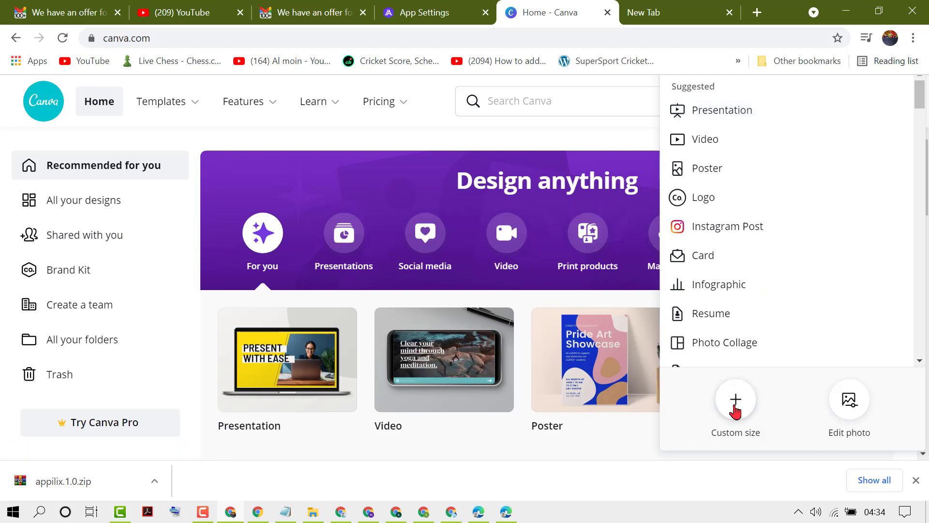
pyautogui.click(735, 409)
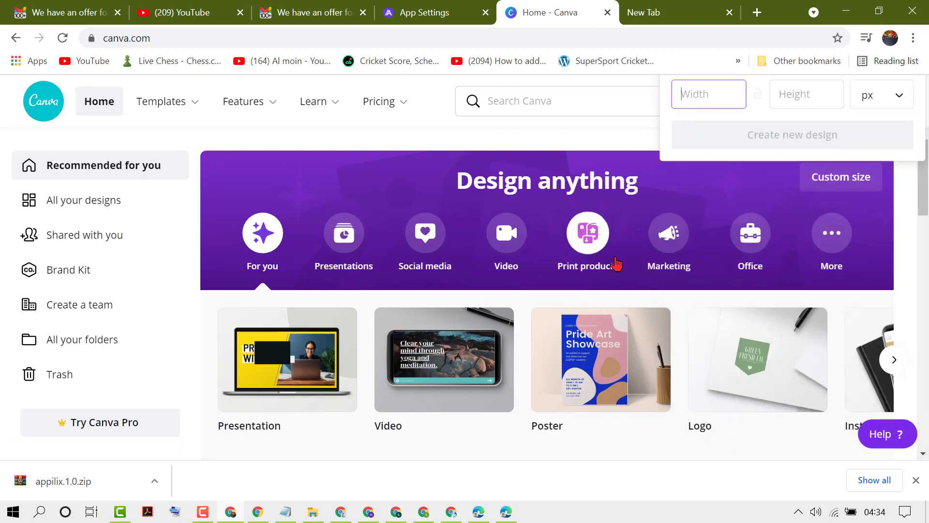
pyautogui.write('600')
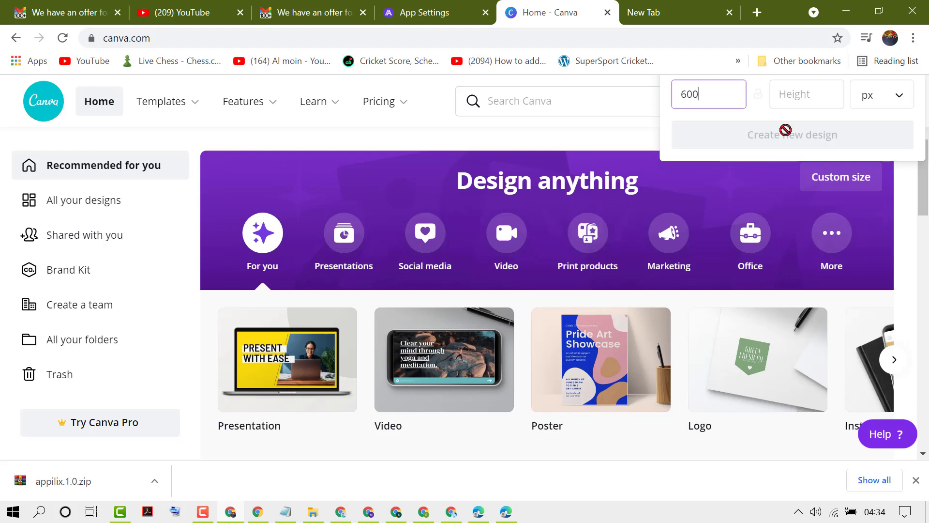
pyautogui.click(788, 94)
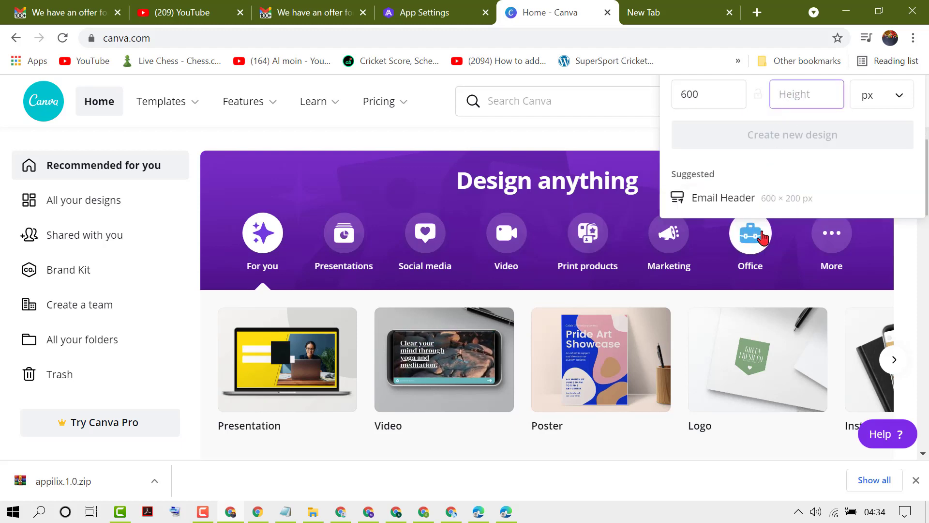
pyautogui.write('600')
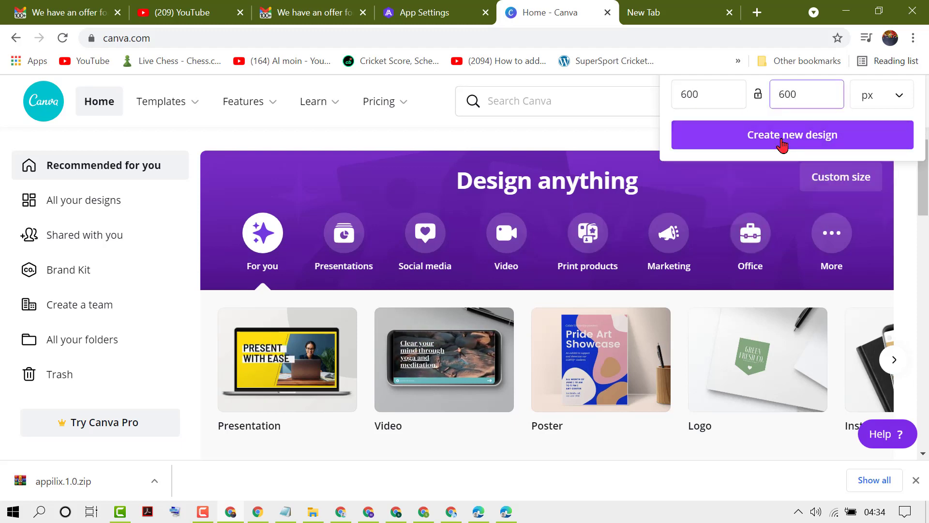
pyautogui.click(780, 143)
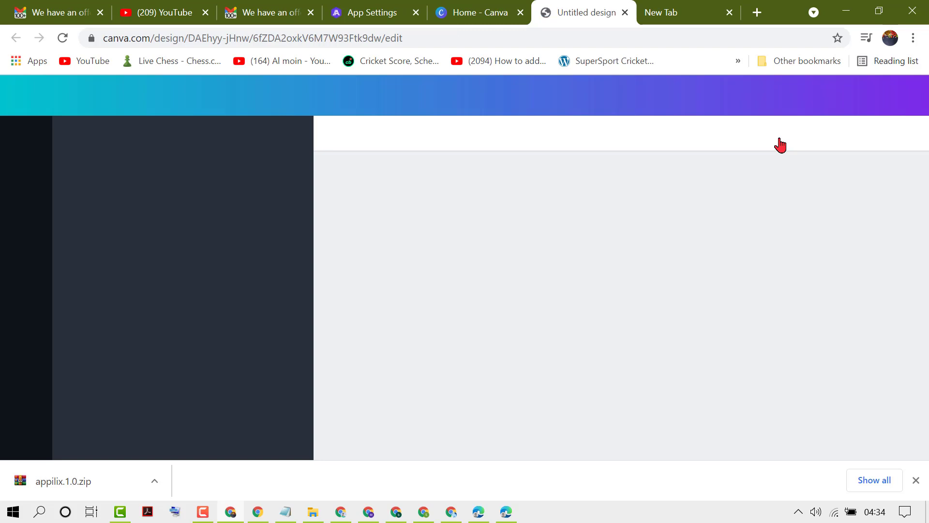
# - Apply the Zone logo template with the three coloured triangles to the blank design
pyautogui.scroll(-8, 246, 334)
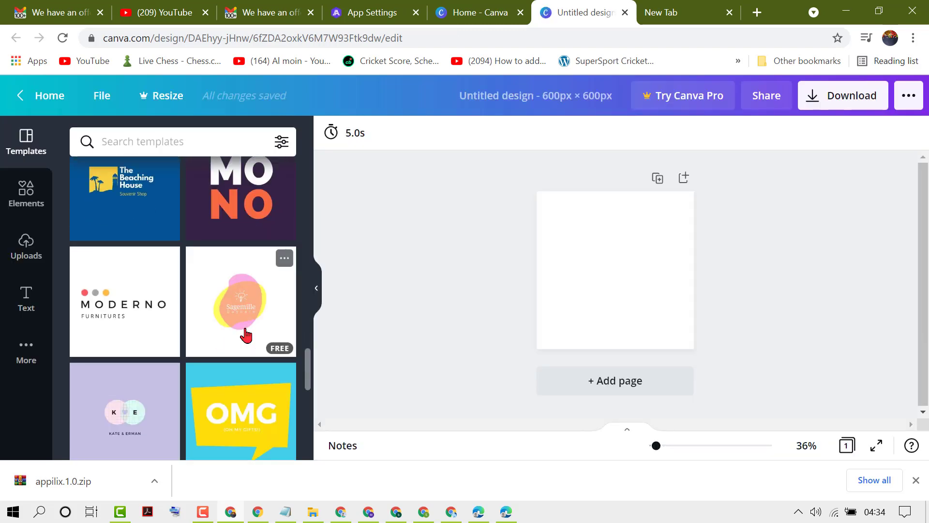
pyautogui.scroll(-5, 247, 333)
pyautogui.scroll(4, 247, 333)
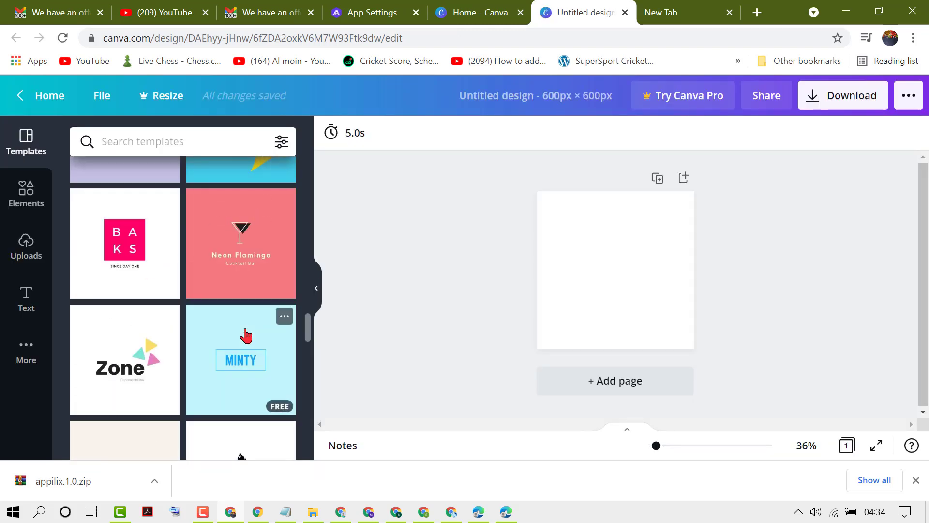
pyautogui.click(125, 361)
pyautogui.scroll(-6, 222, 424)
pyautogui.scroll(-12, 248, 370)
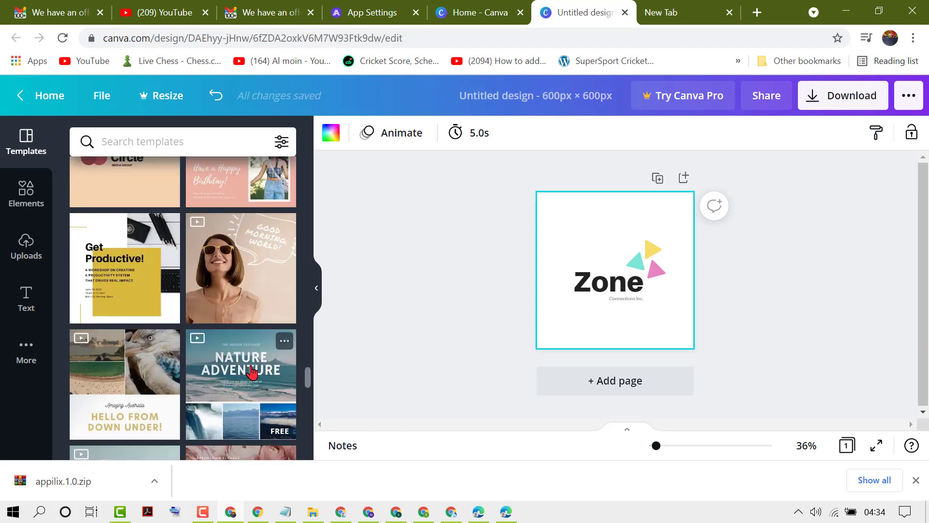
# - Replace the logo's main text with "Naat"
pyautogui.click(600, 282)
pyautogui.click(601, 280)
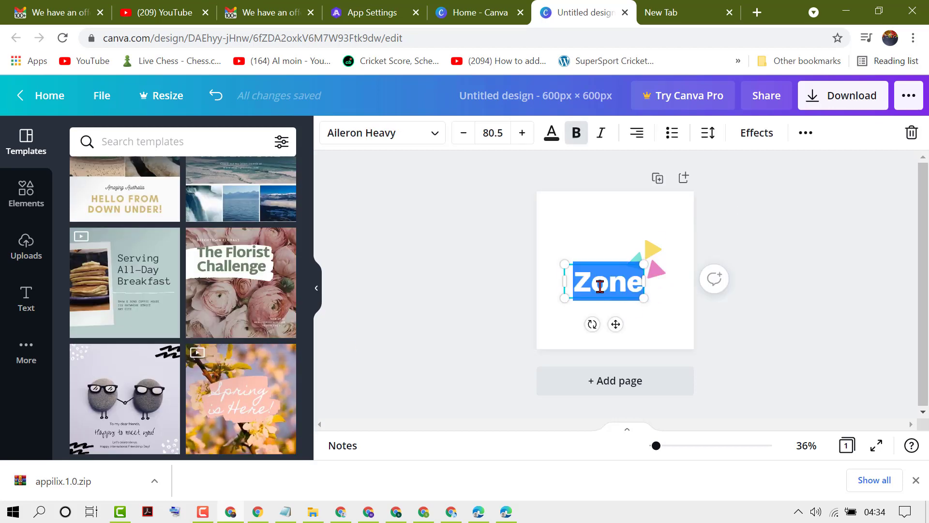
pyautogui.write('Naat')
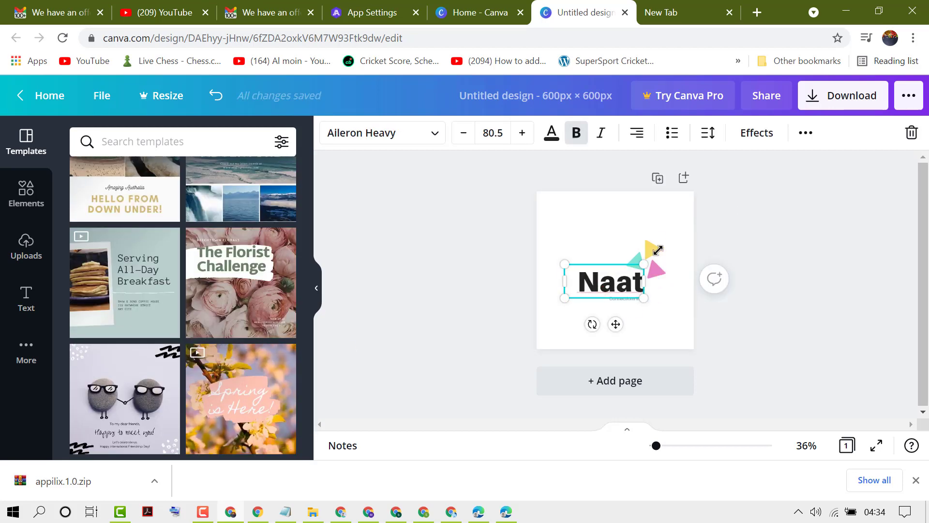
# - Recolour the pink triangle black and download the logo design as a PNG
pyautogui.click(657, 251)
pyautogui.click(654, 268)
pyautogui.click(331, 133)
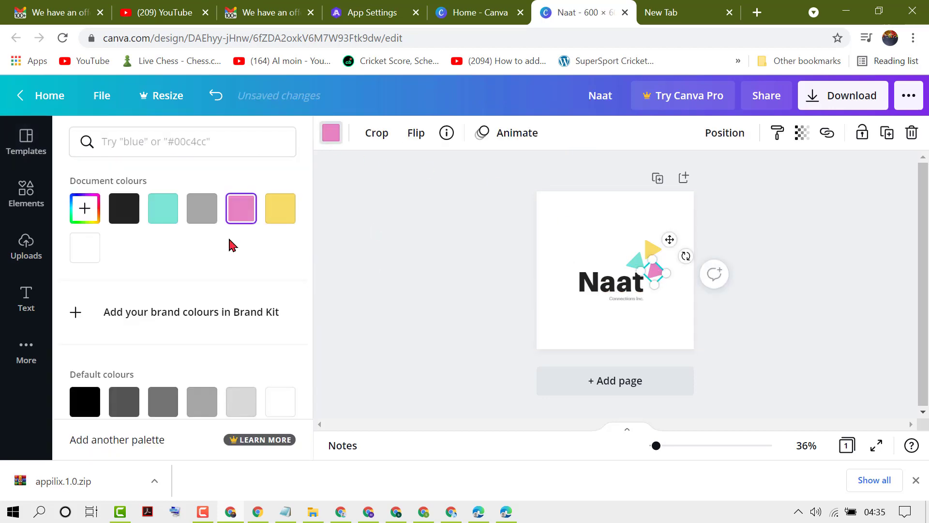
pyautogui.click(77, 409)
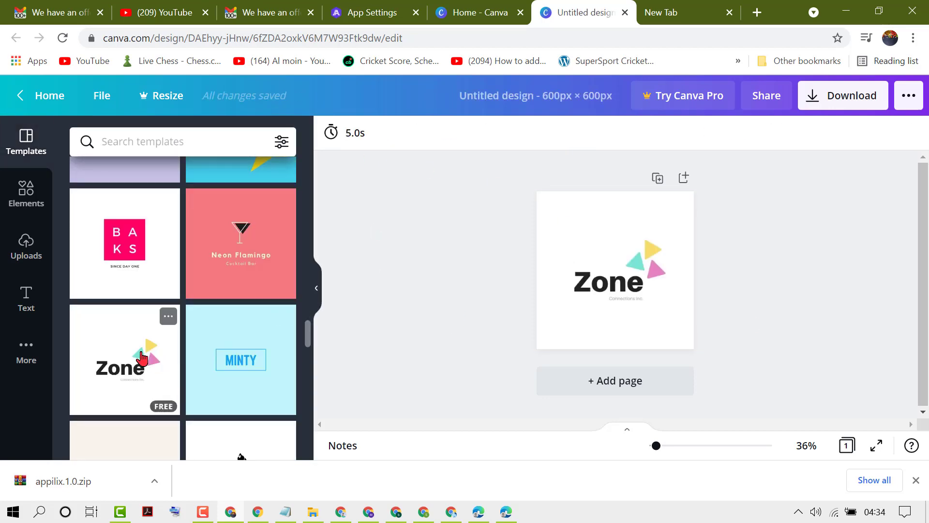
pyautogui.click(142, 358)
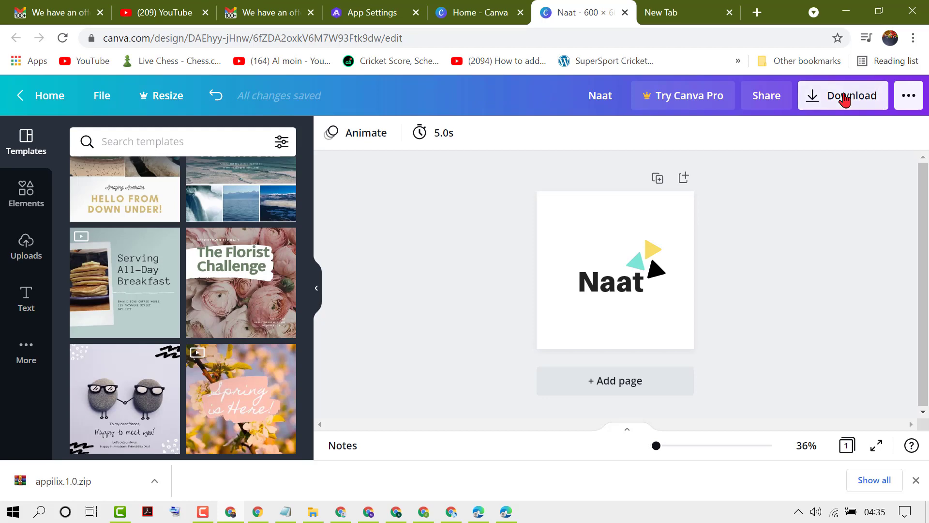
pyautogui.click(844, 99)
pyautogui.click(791, 346)
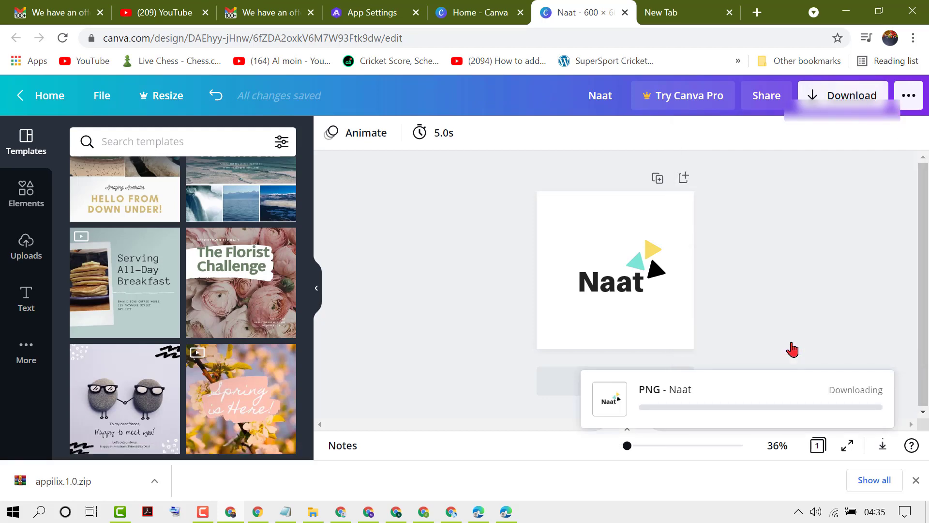
# - Switch back to Appilix and upload Naat.png as the app logo, accepting the crop
pyautogui.hotkey('ctrl', '4')
pyautogui.click(647, 253)
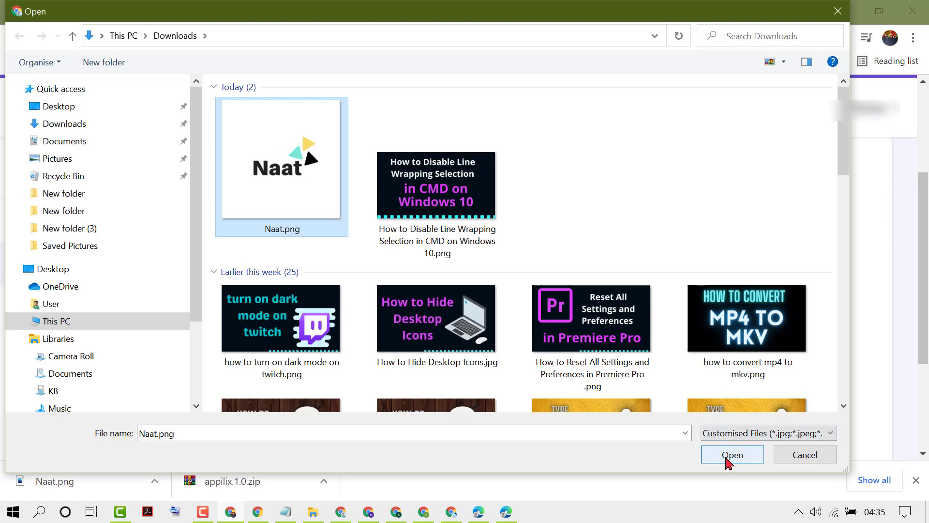
pyautogui.click(730, 462)
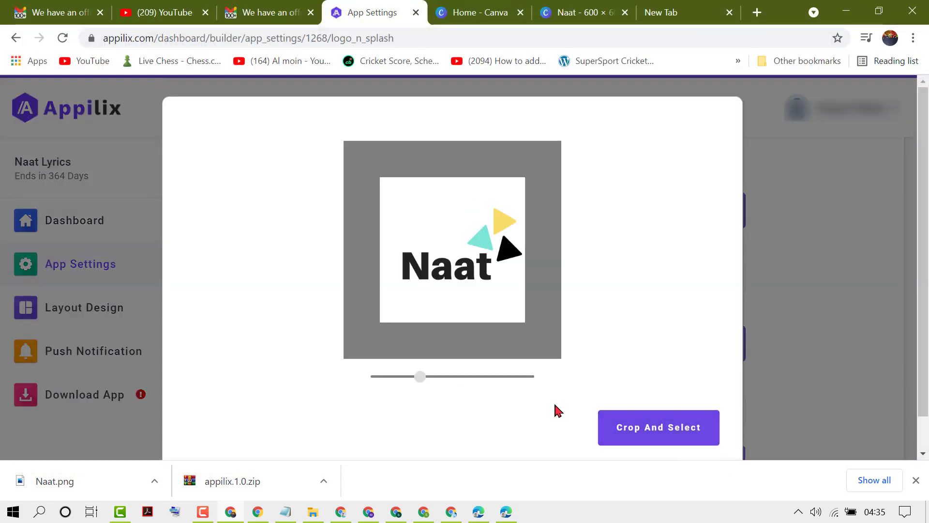
pyautogui.moveTo(423, 382)
pyautogui.mouseDown()
pyautogui.moveTo(406, 380)
pyautogui.moveTo(441, 386)
pyautogui.moveTo(421, 388)
pyautogui.mouseUp()
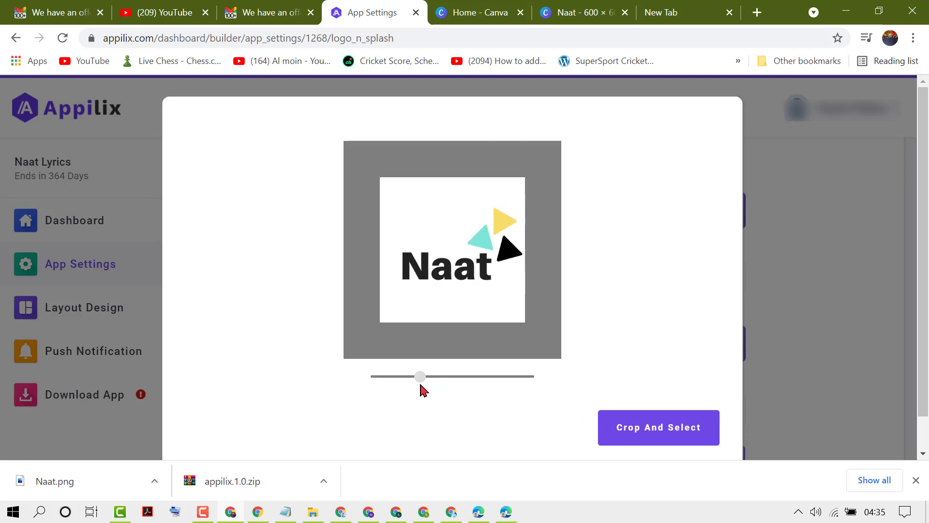
pyautogui.click(662, 434)
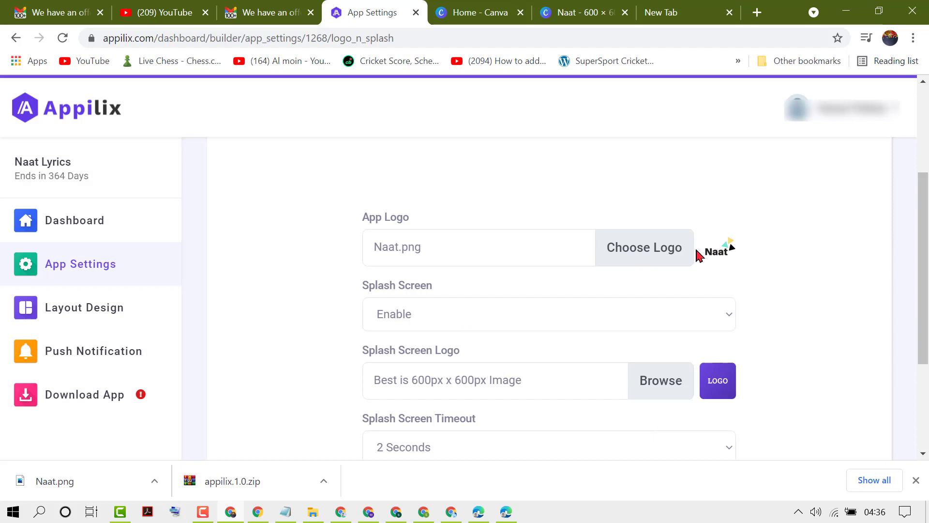
# - Upload Naat.png from Downloads as the splash screen logo and accept the crop
pyautogui.scroll(-3, 466, 333)
pyautogui.scroll(3, 452, 332)
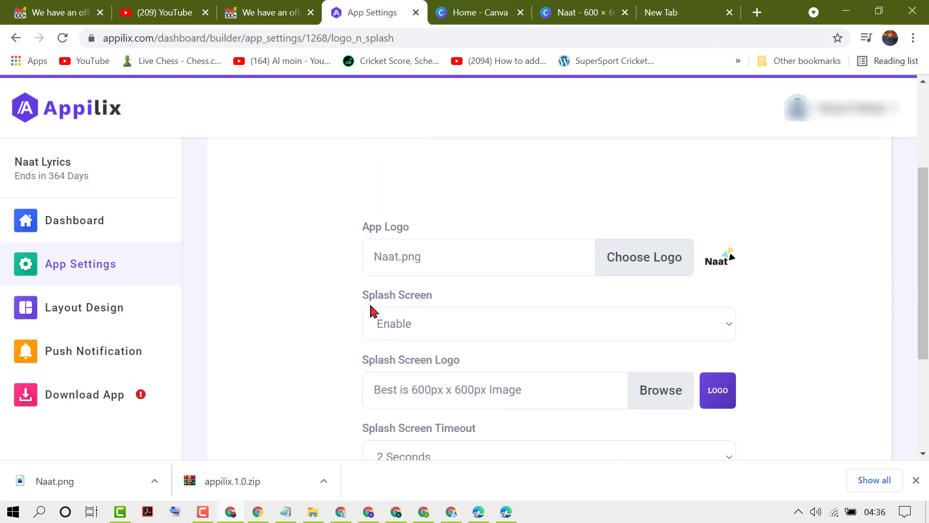
pyautogui.click(457, 318)
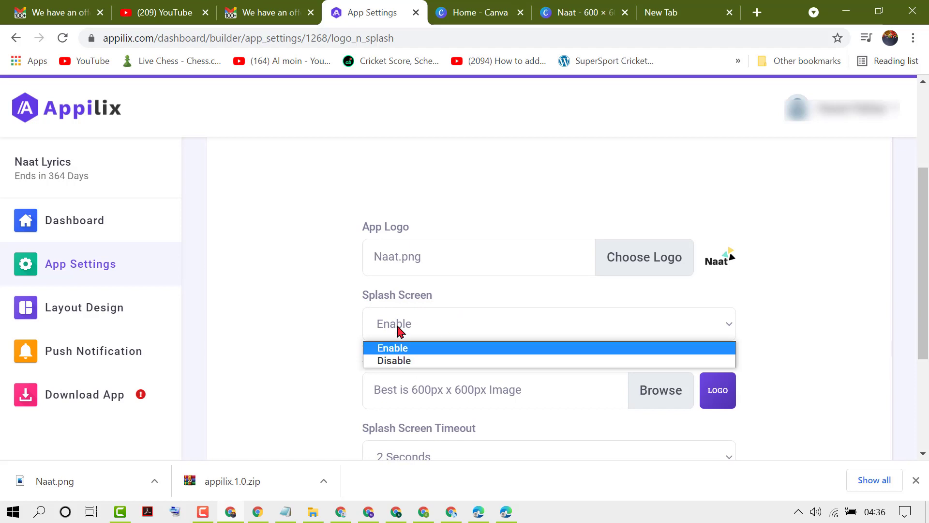
pyautogui.click(235, 323)
pyautogui.scroll(-2, 293, 339)
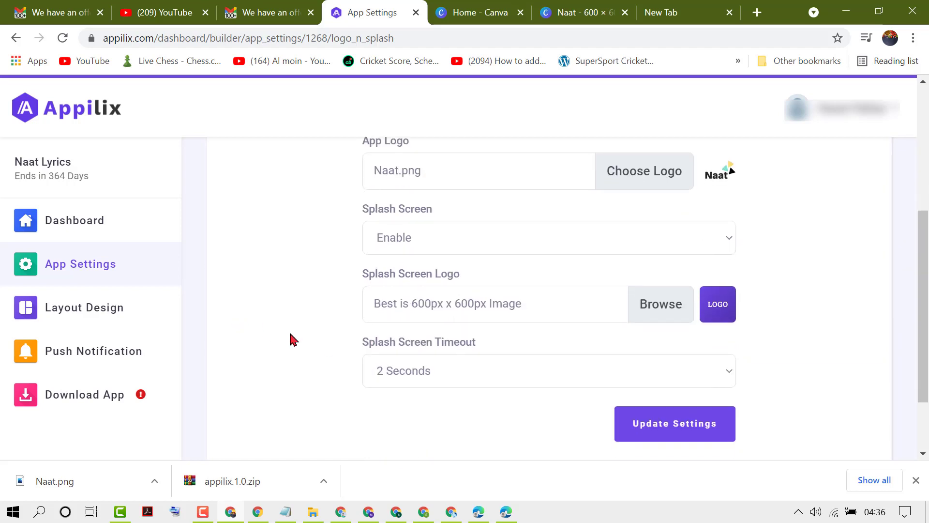
pyautogui.click(659, 297)
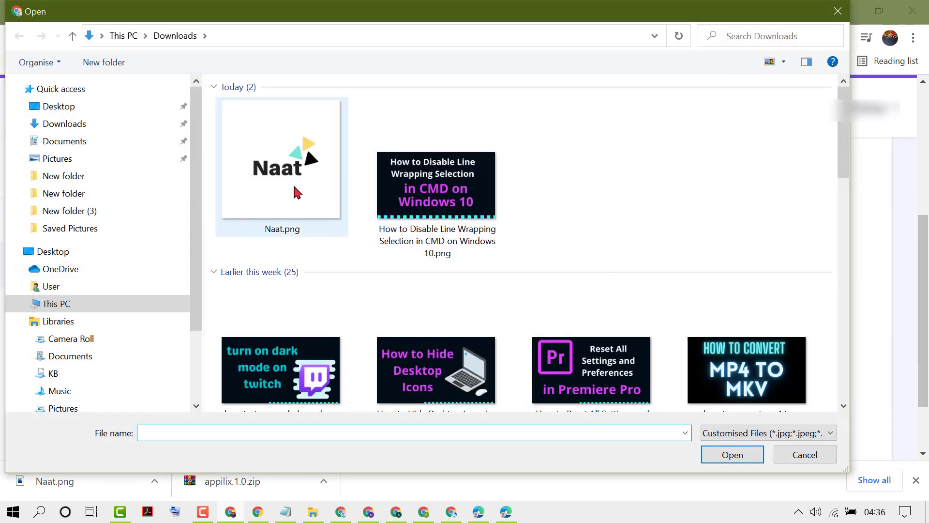
pyautogui.click(281, 163)
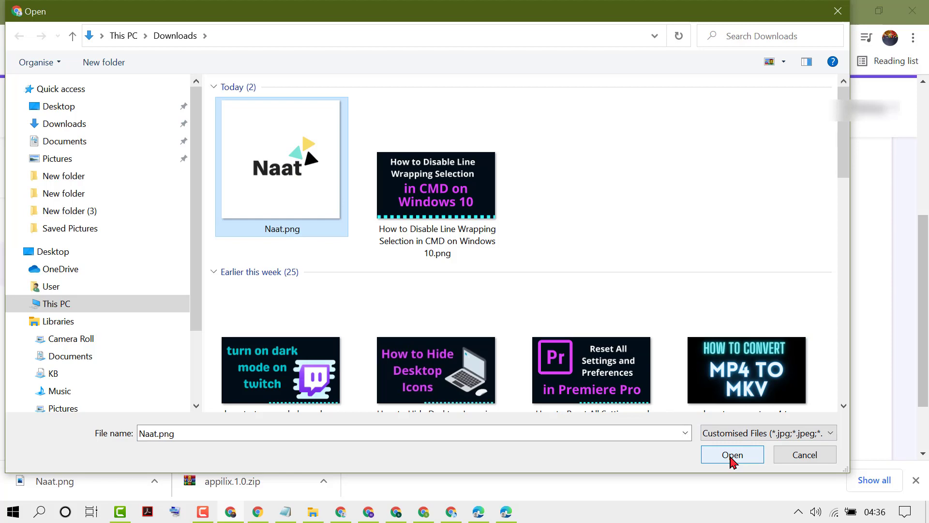
pyautogui.click(732, 457)
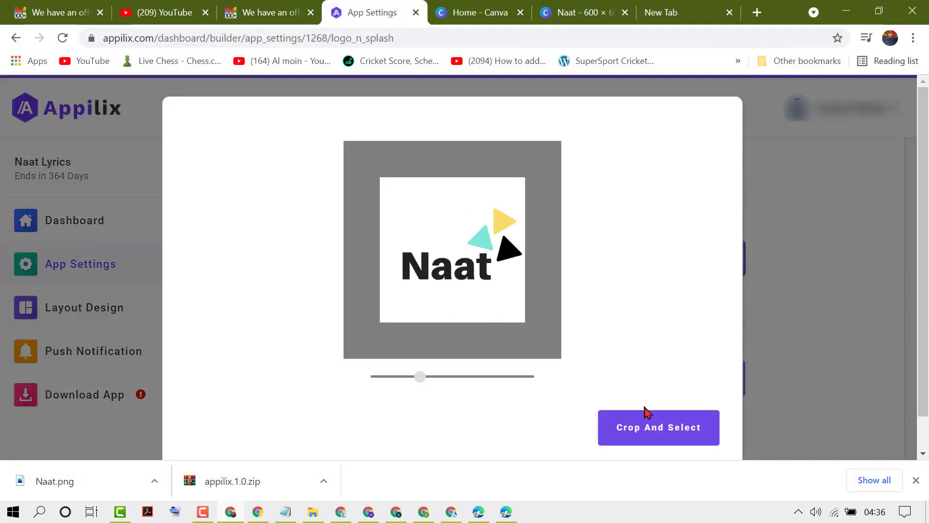
pyautogui.click(647, 429)
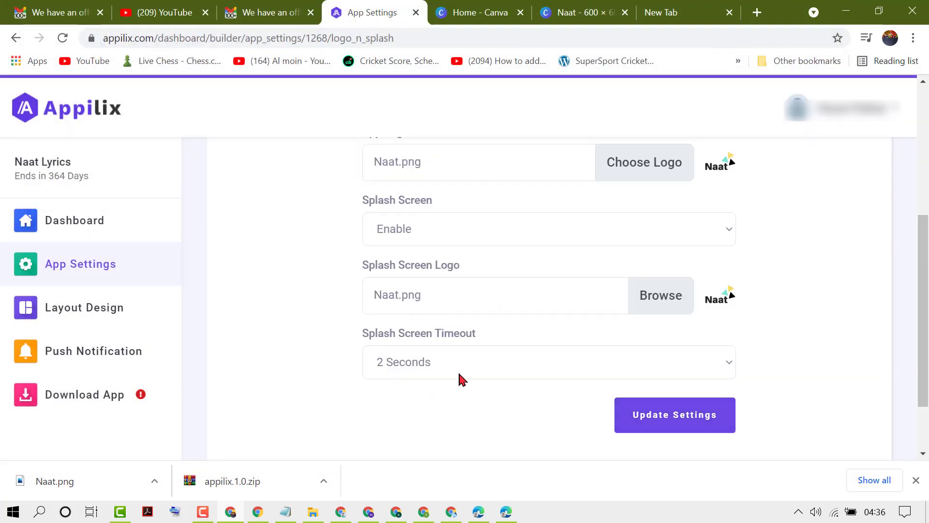
# - Set the splash screen timeout to 3 seconds and save the logo and splash settings
pyautogui.scroll(-2, 439, 318)
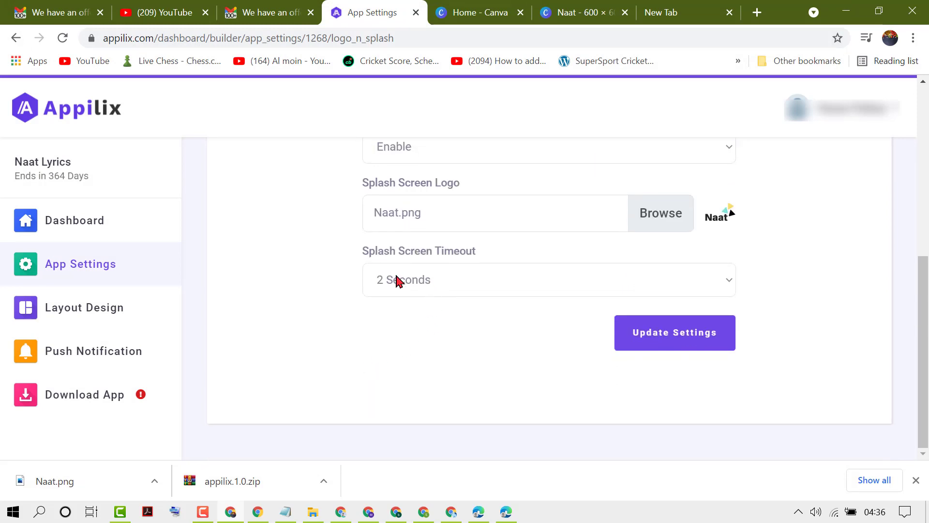
pyautogui.click(428, 281)
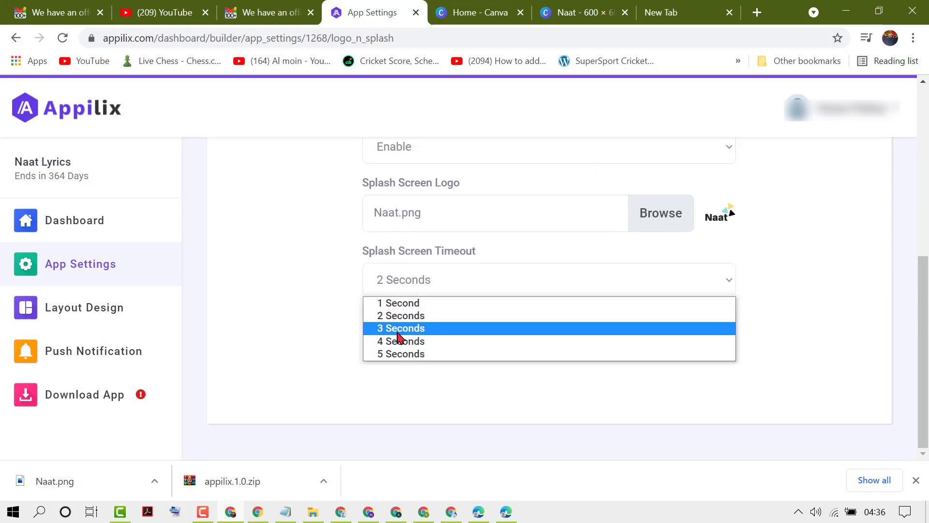
pyautogui.click(399, 329)
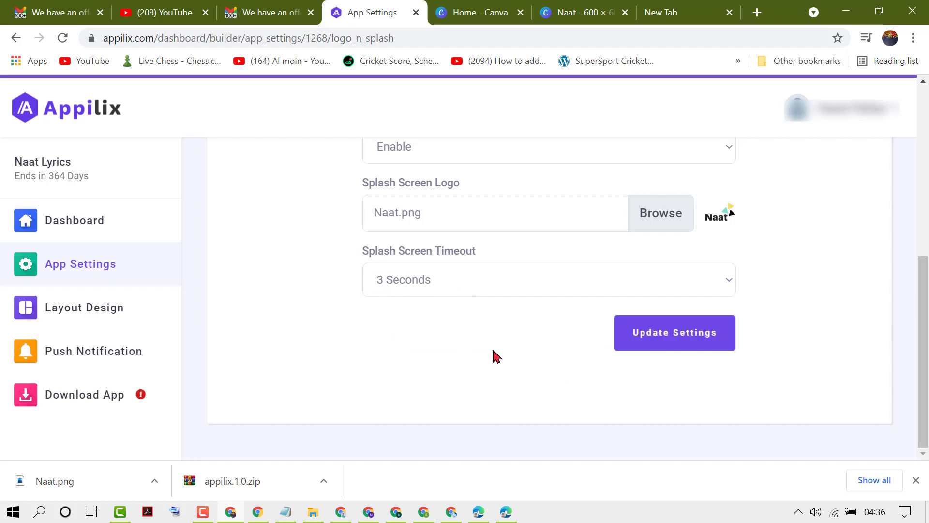
pyautogui.scroll(2, 497, 357)
pyautogui.click(663, 428)
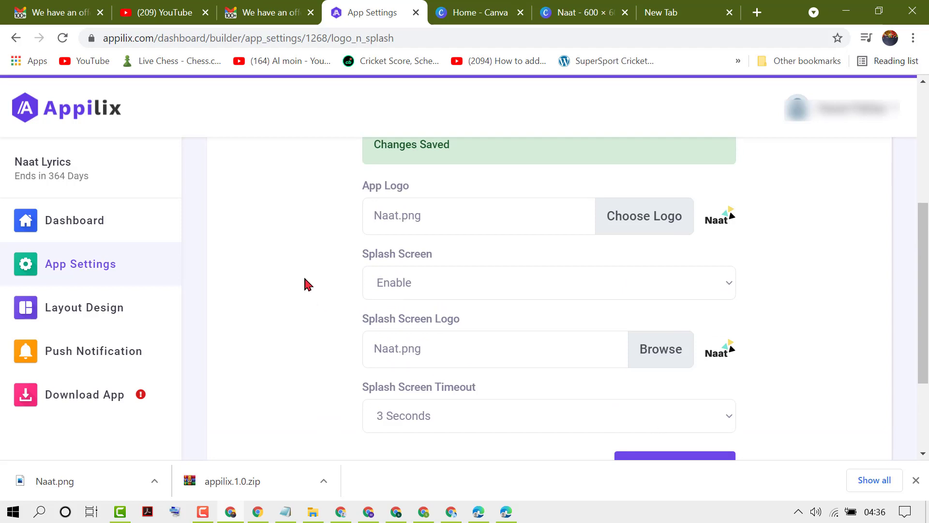
# - Open the Text and Colors settings and review the default, home and article layout texts
pyautogui.scroll(5, 306, 283)
pyautogui.scroll(-1, 465, 390)
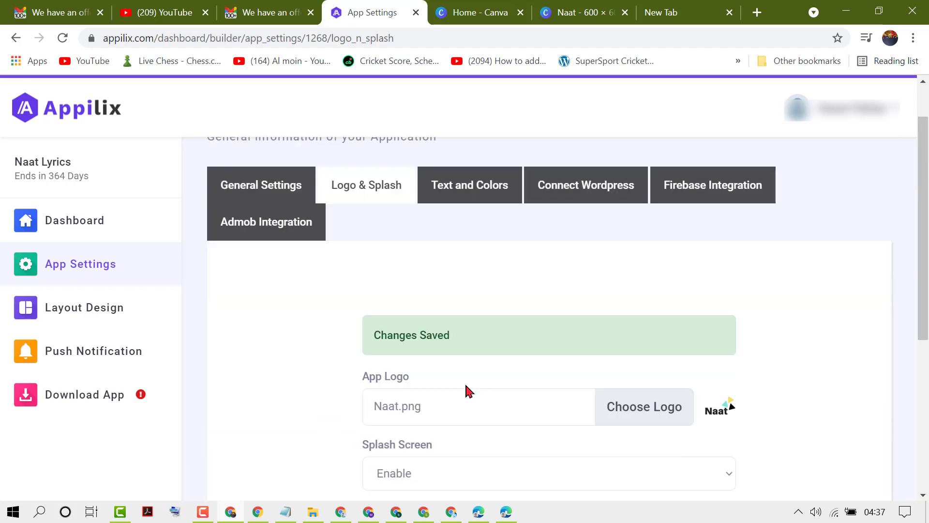
pyautogui.click(455, 189)
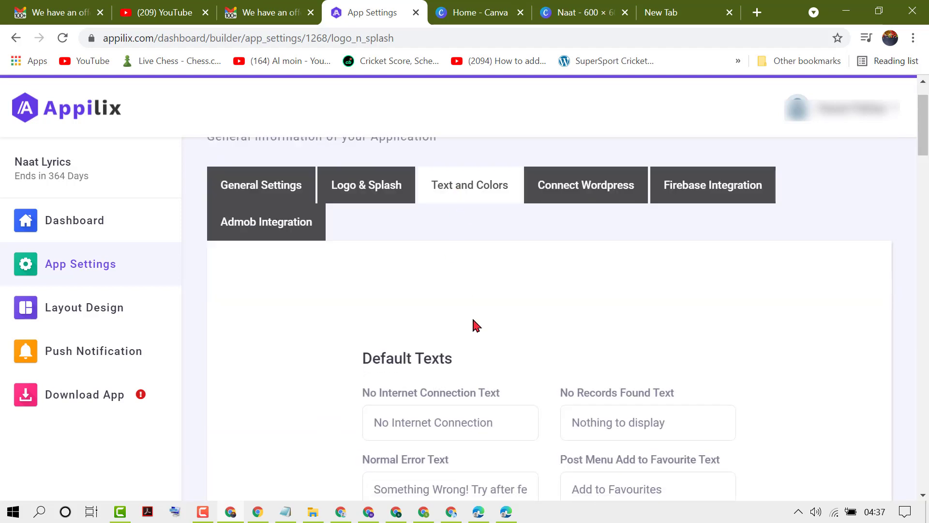
pyautogui.scroll(-3, 464, 315)
pyautogui.scroll(-1, 458, 304)
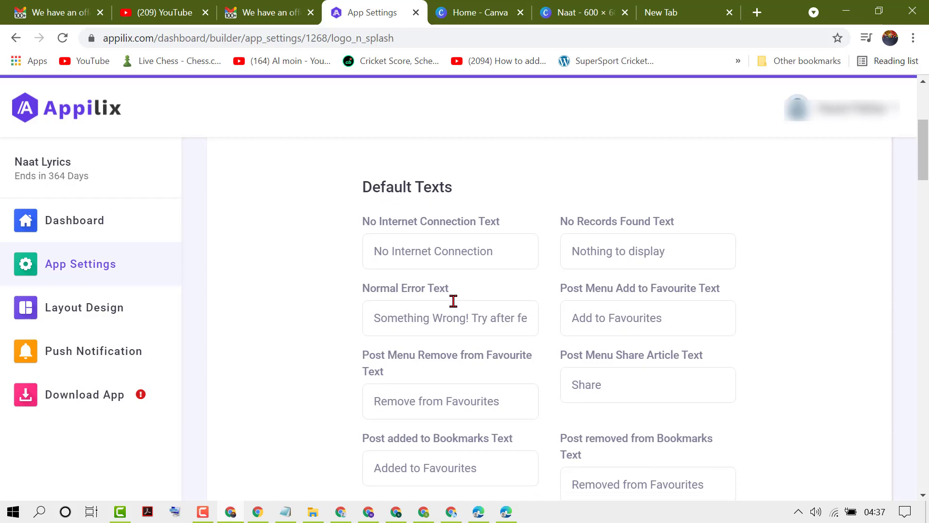
pyautogui.scroll(-8, 454, 301)
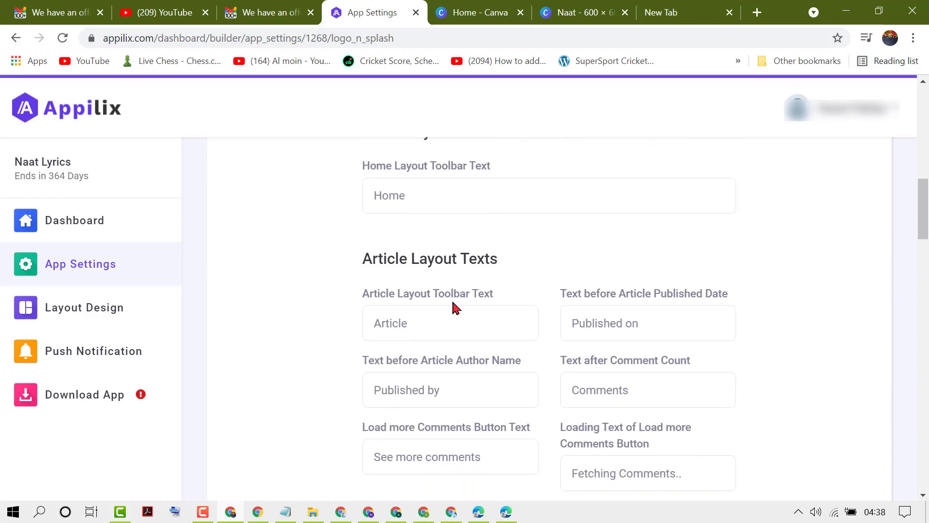
pyautogui.scroll(12, 455, 308)
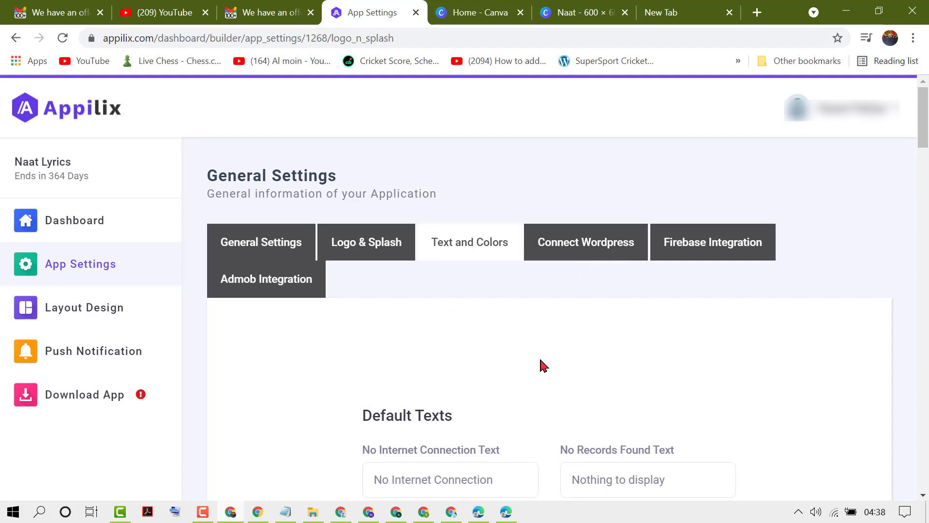
# - Examine the availability of the Firebase Integration and Admob Integration settings for the app
pyautogui.click(739, 246)
pyautogui.scroll(-2, 430, 347)
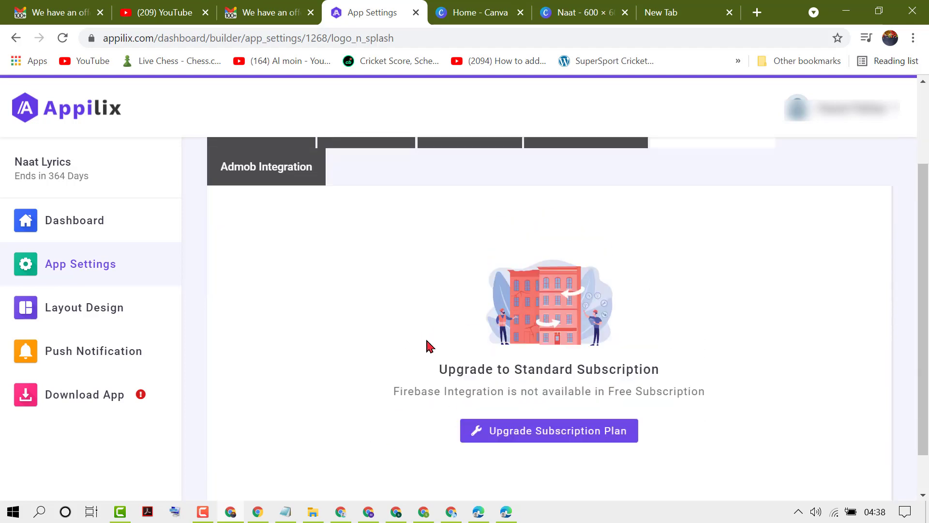
pyautogui.scroll(1, 430, 346)
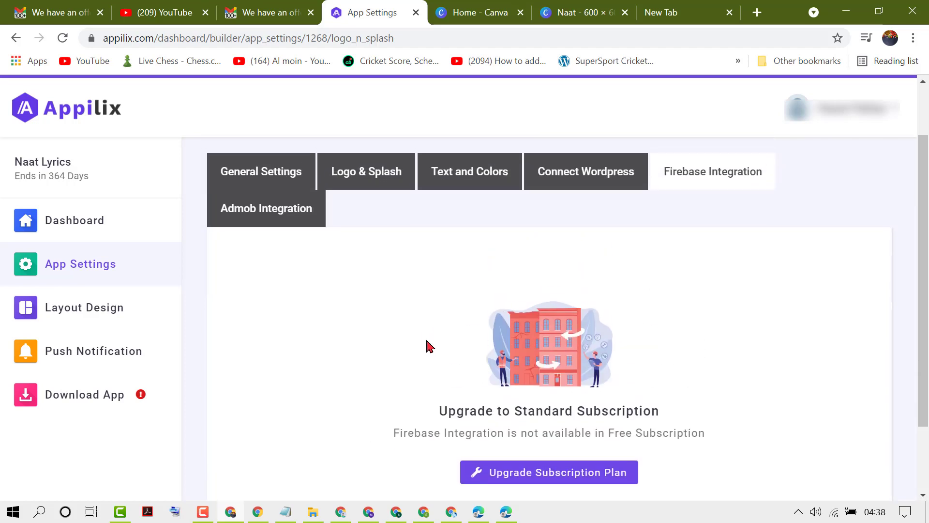
pyautogui.click(258, 221)
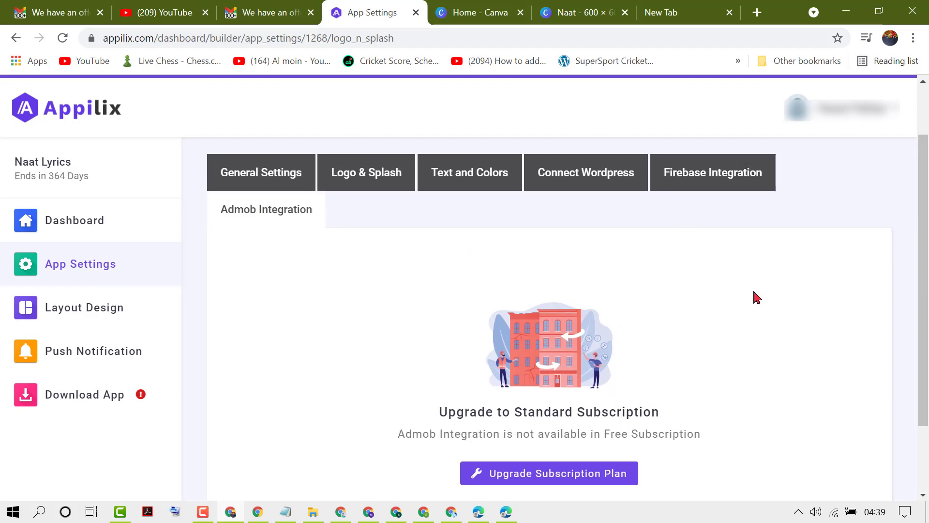
pyautogui.scroll(-2, 756, 298)
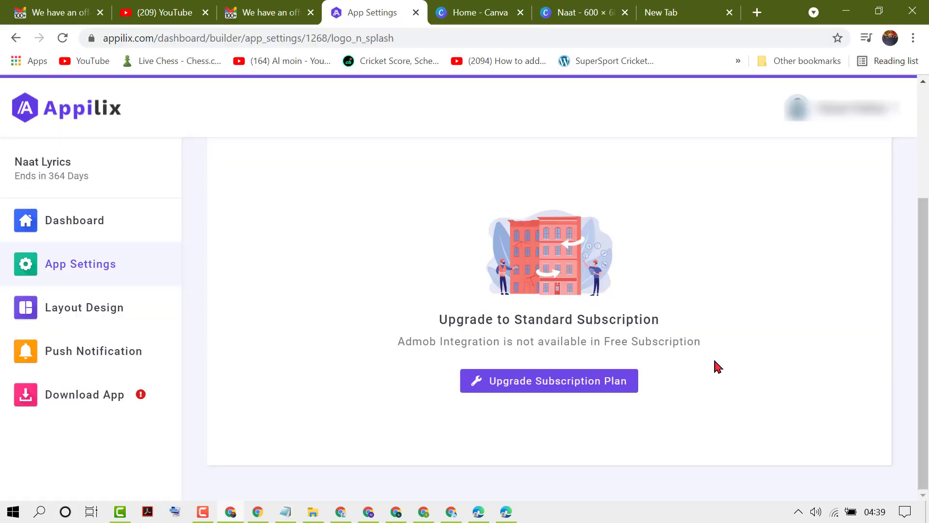
pyautogui.scroll(-3, 717, 366)
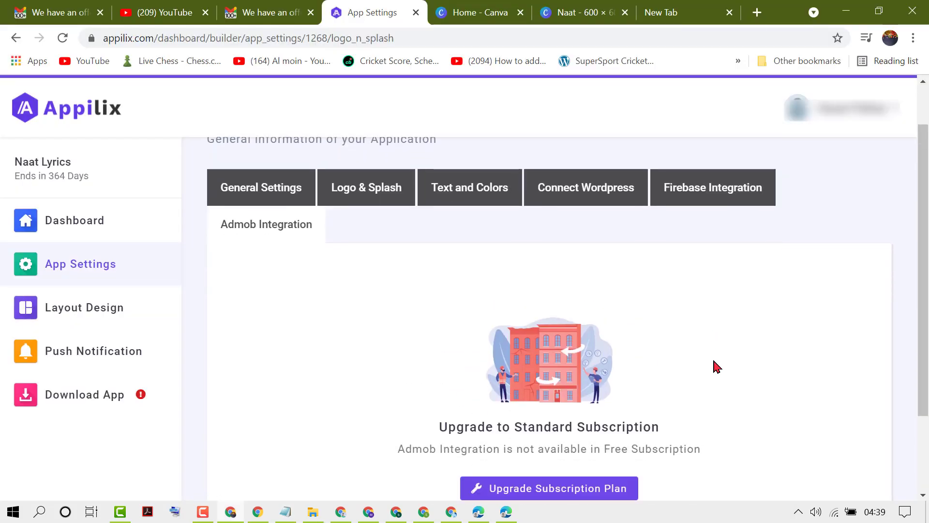
pyautogui.scroll(3, 718, 366)
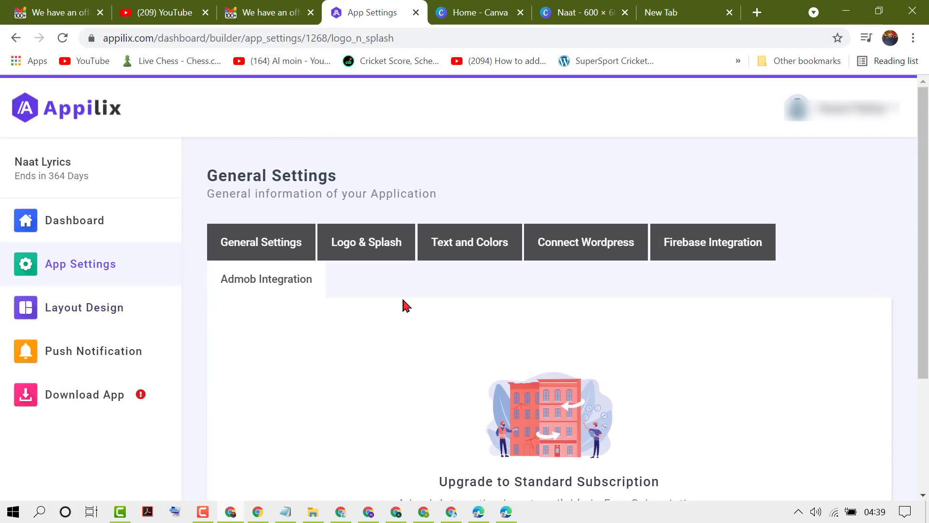
# - Check the incomplete settings for the app build, and populate the layout design with the demo blocks
pyautogui.click(85, 400)
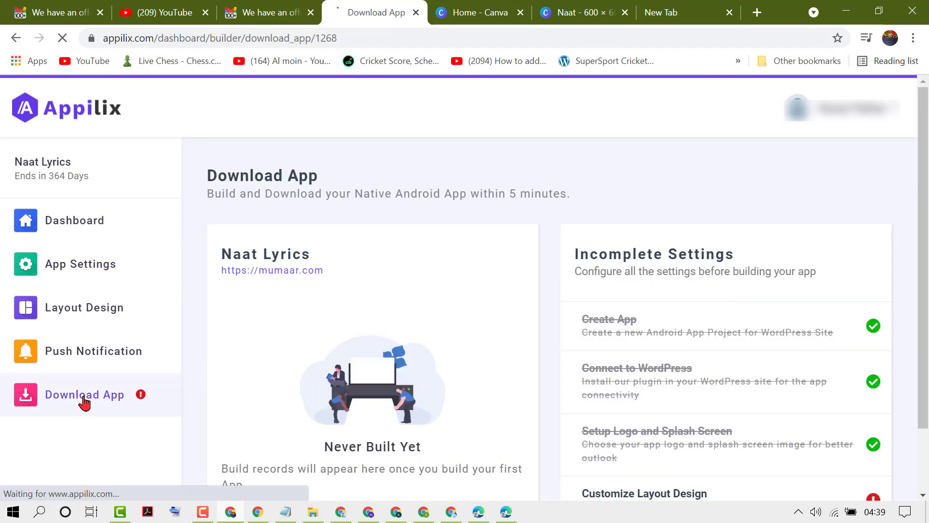
pyautogui.scroll(-2, 460, 360)
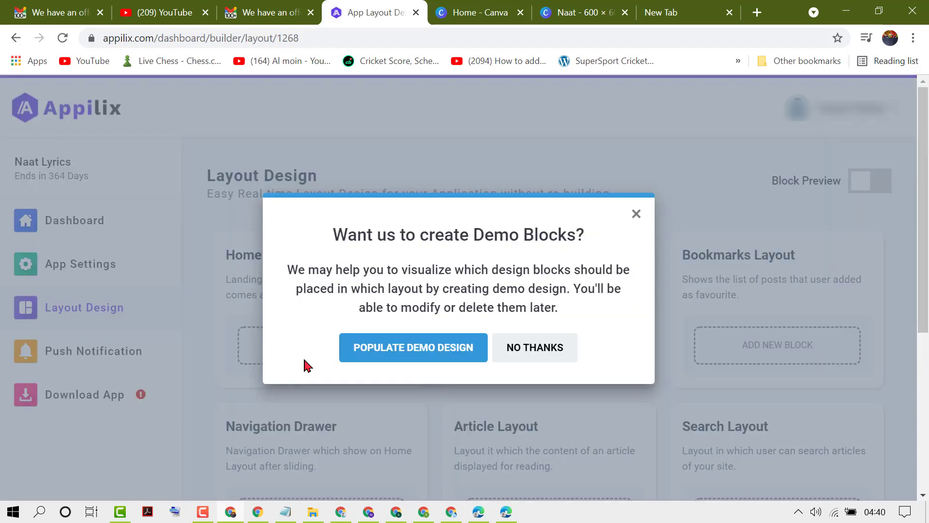
pyautogui.click(420, 351)
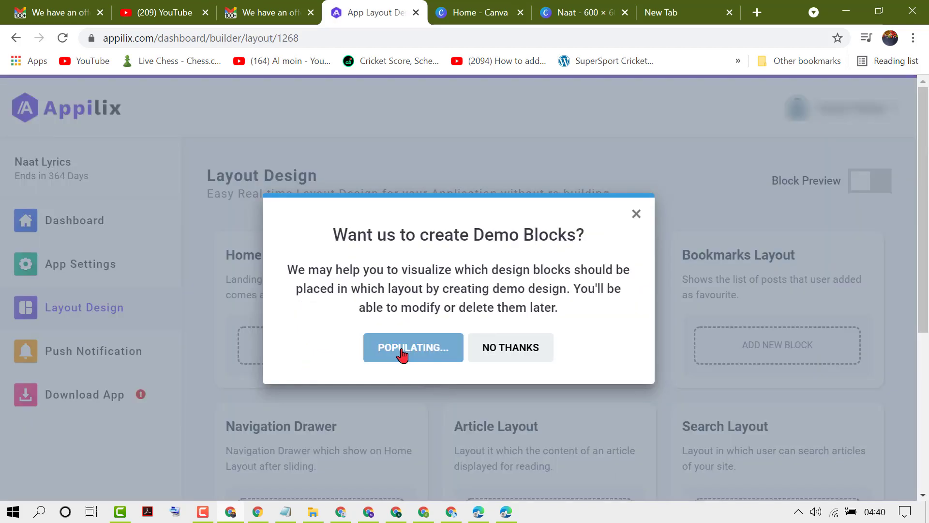
pyautogui.scroll(-5, 385, 322)
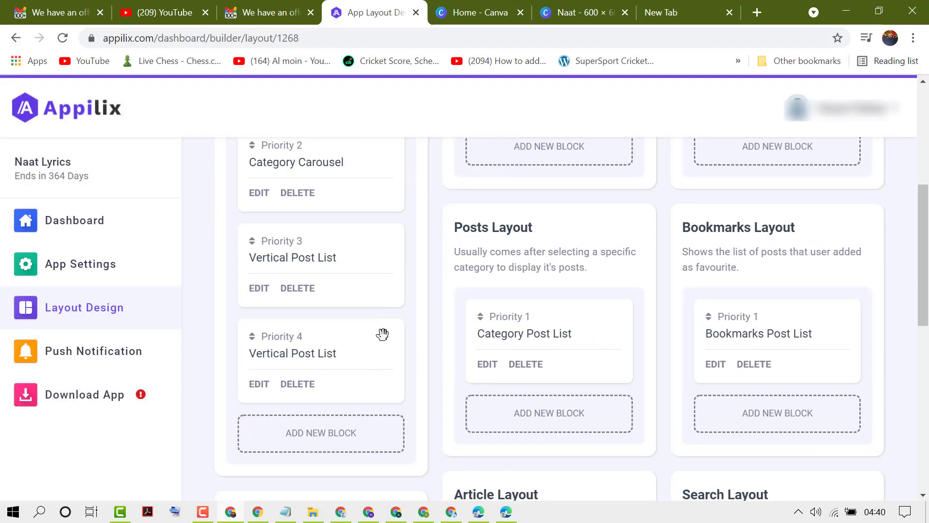
pyautogui.scroll(-4, 386, 343)
pyautogui.scroll(5, 379, 341)
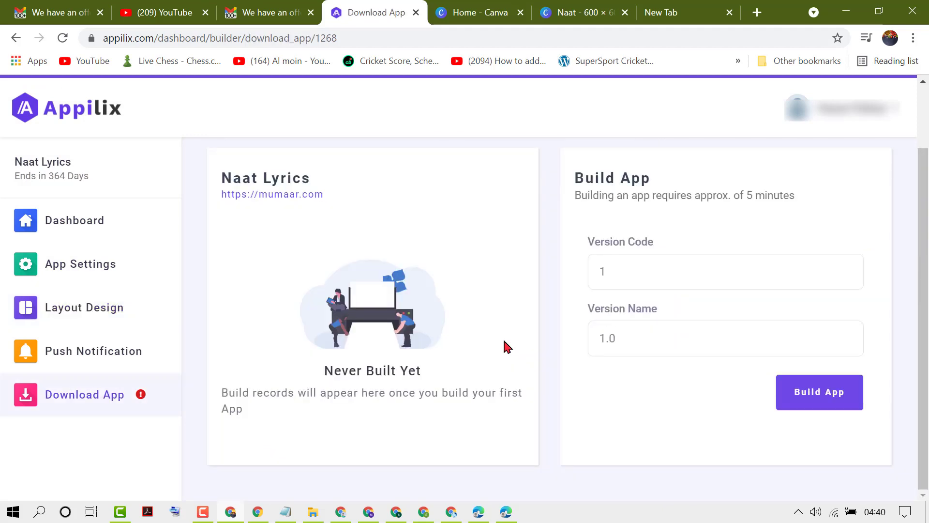
# - Build the Naat Lyrics app with version code 1 and version name 1.0
pyautogui.click(809, 399)
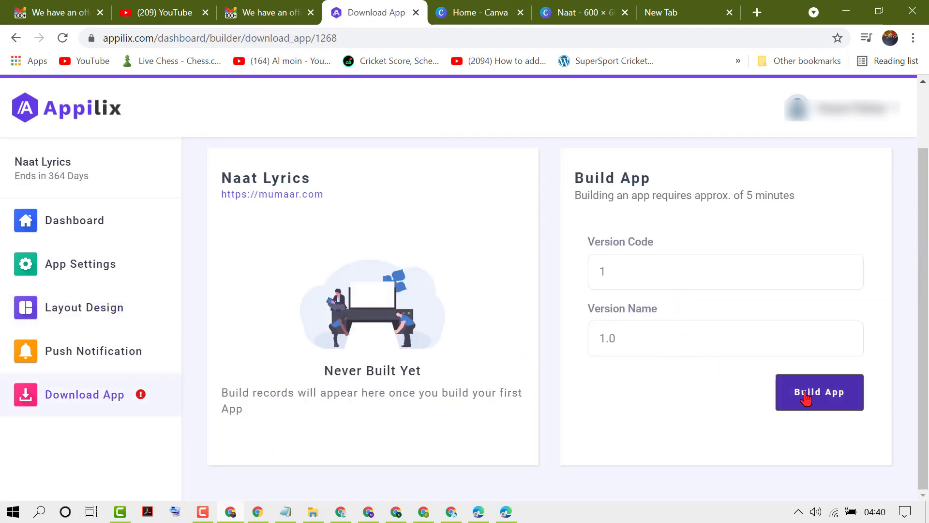
pyautogui.scroll(-1, 561, 357)
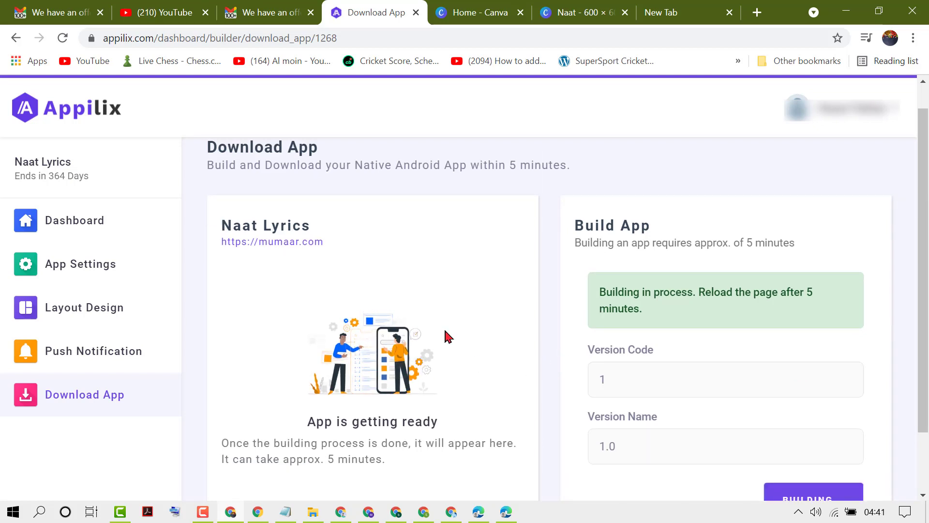
pyautogui.scroll(-2, 516, 387)
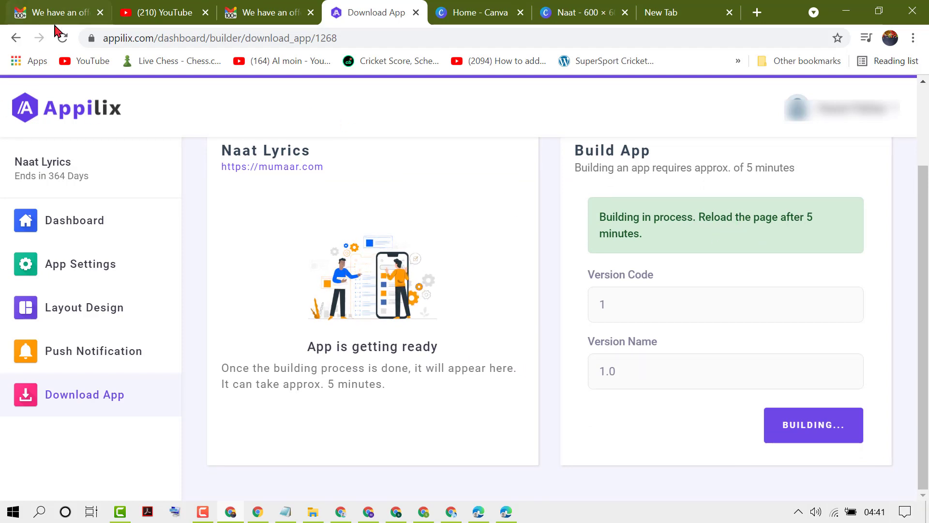
# - Reload the build page and download the finished Naat Lyrics APK
pyautogui.click(63, 39)
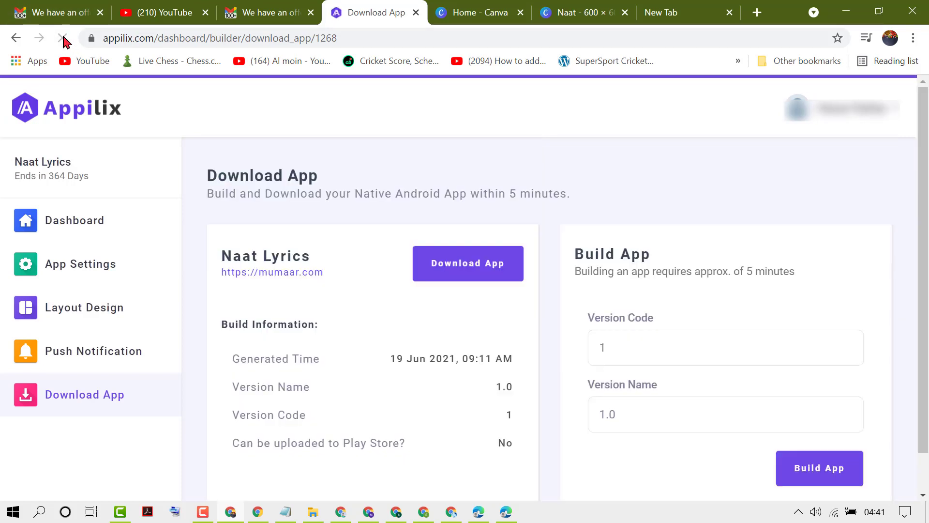
pyautogui.scroll(-1, 233, 343)
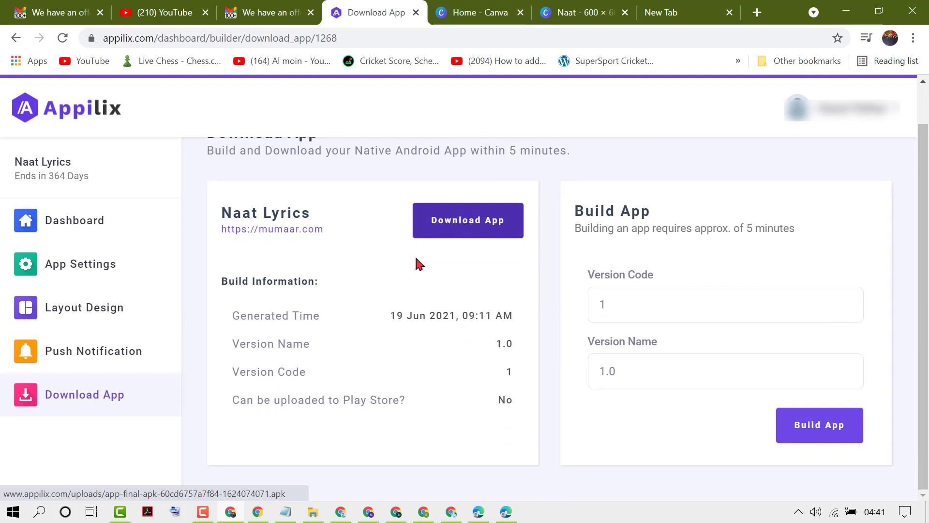
pyautogui.scroll(1, 334, 315)
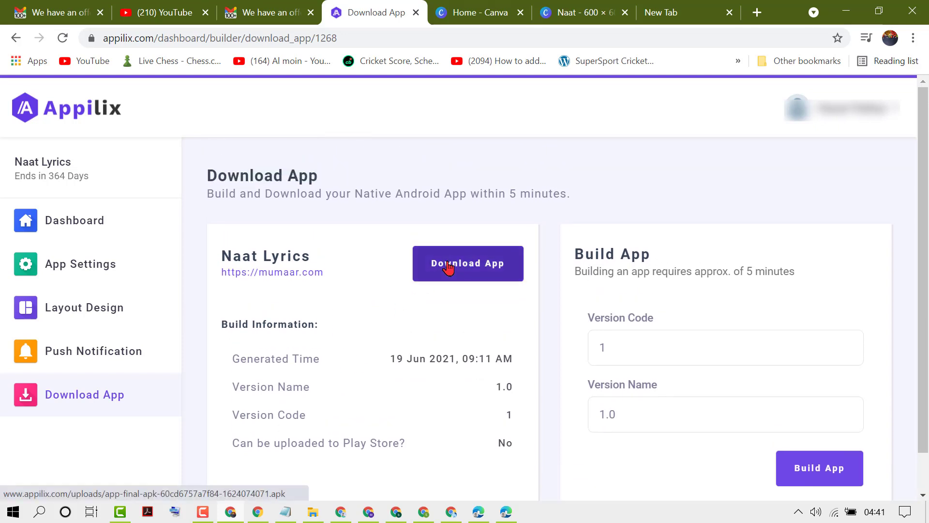
pyautogui.click(448, 267)
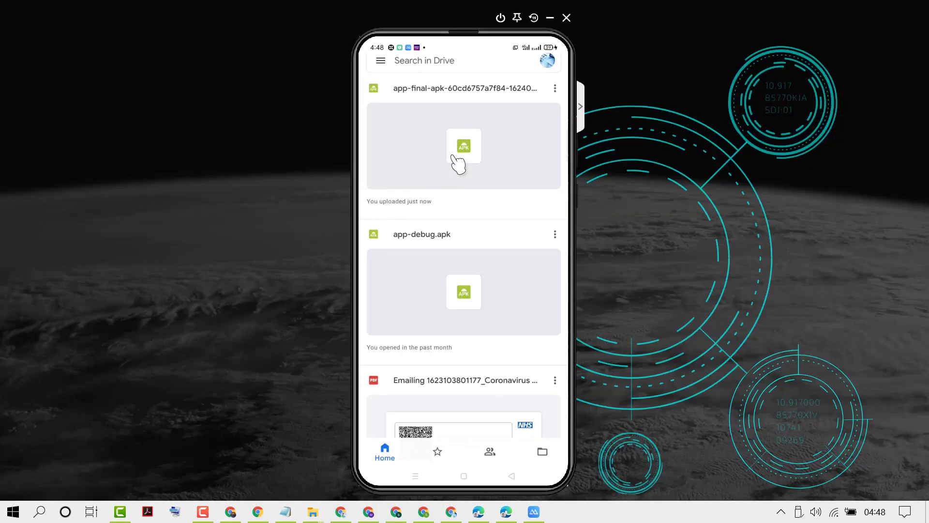
# - On the mirrored phone, install the Naat Lyrics app from the app-final-apk file in Google Drive and launch it
pyautogui.click(452, 158)
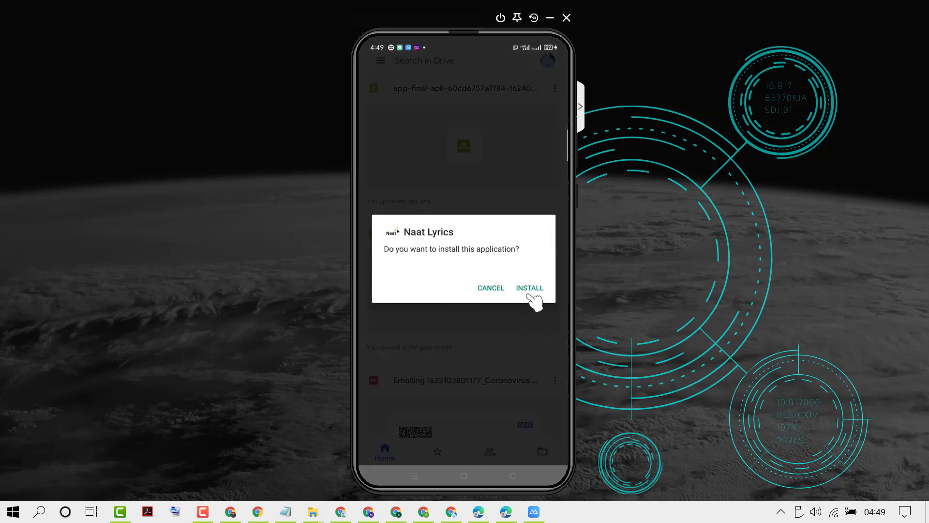
pyautogui.click(530, 289)
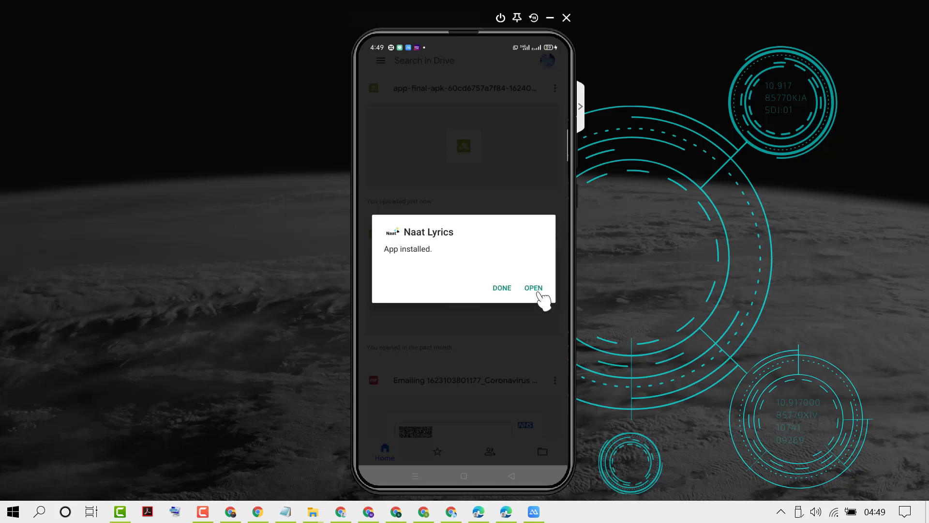
pyautogui.click(533, 288)
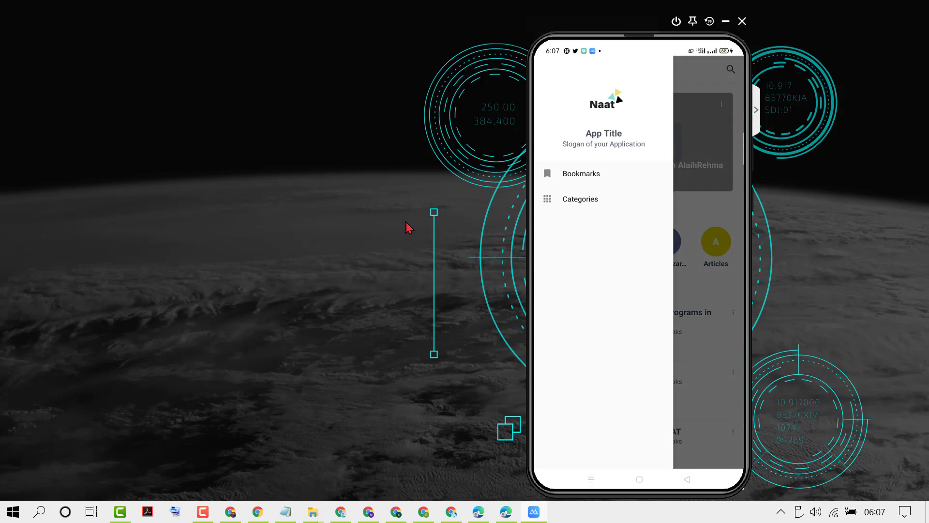
# - Switch back to Appilix in Chrome, minimize the phone mirror and examine the blocks of every layout in Layout Design
pyautogui.click(230, 512)
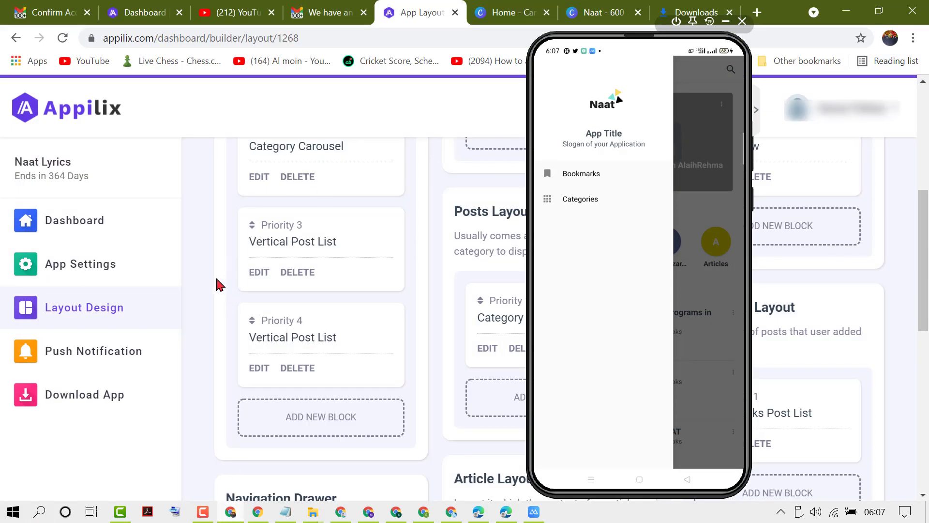
pyautogui.click(99, 312)
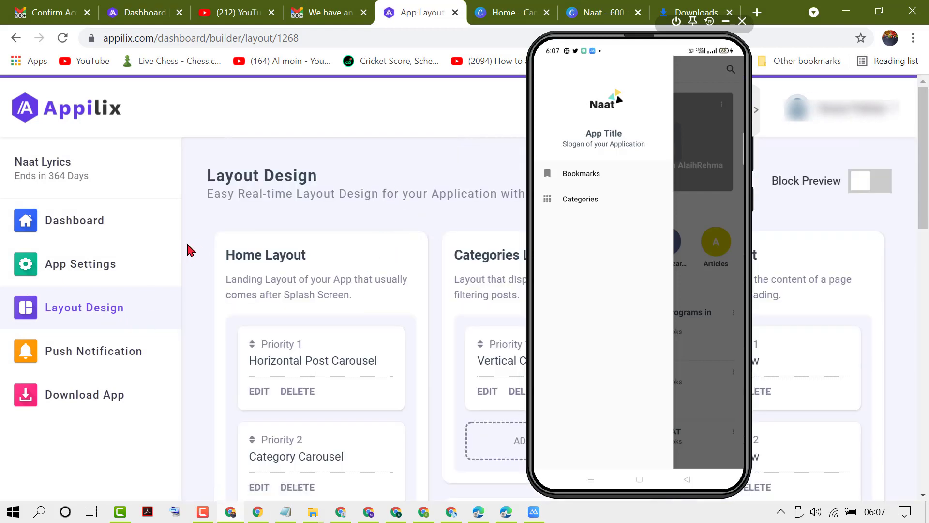
pyautogui.click(726, 23)
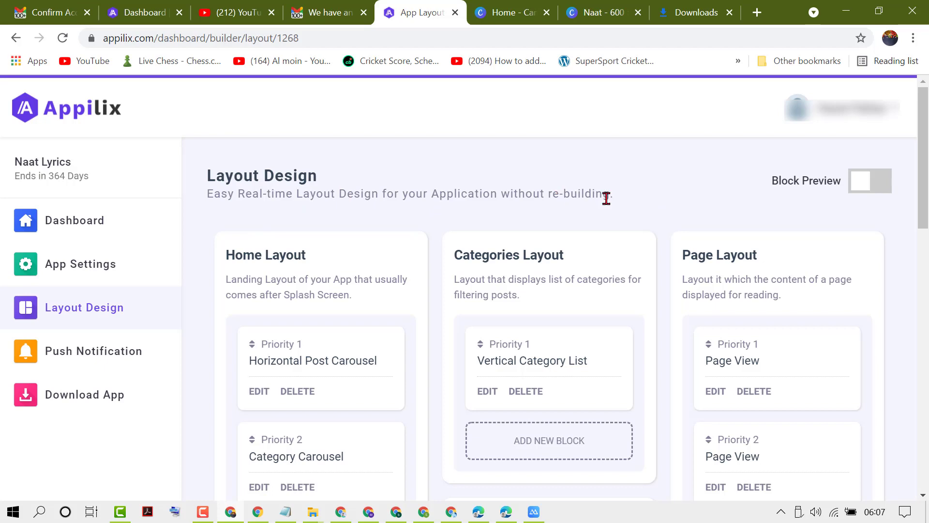
pyautogui.scroll(-1, 609, 208)
pyautogui.scroll(-10, 608, 207)
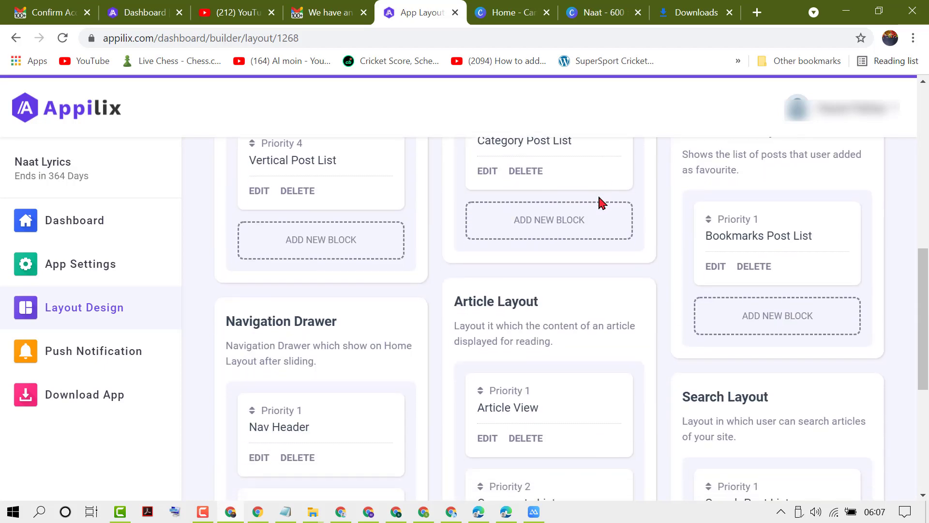
pyautogui.scroll(-5, 602, 203)
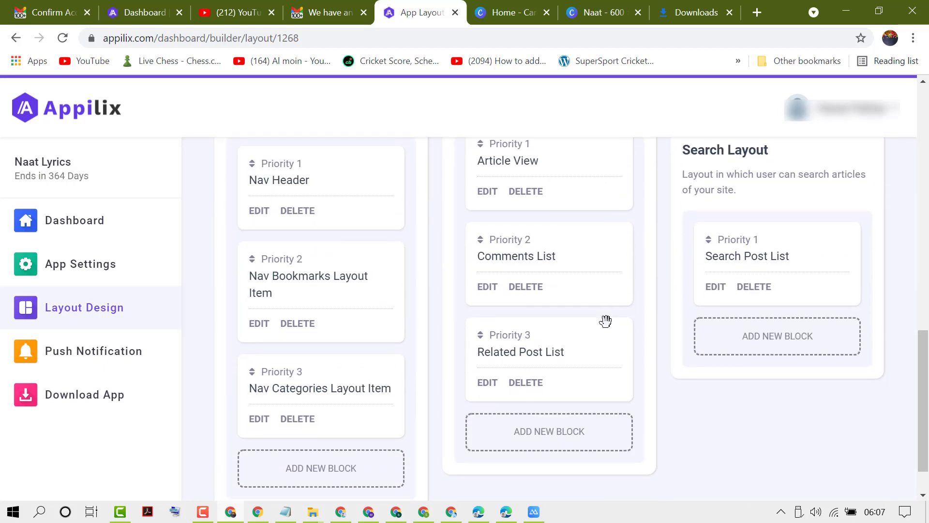
pyautogui.scroll(-1, 601, 310)
pyautogui.scroll(15, 601, 311)
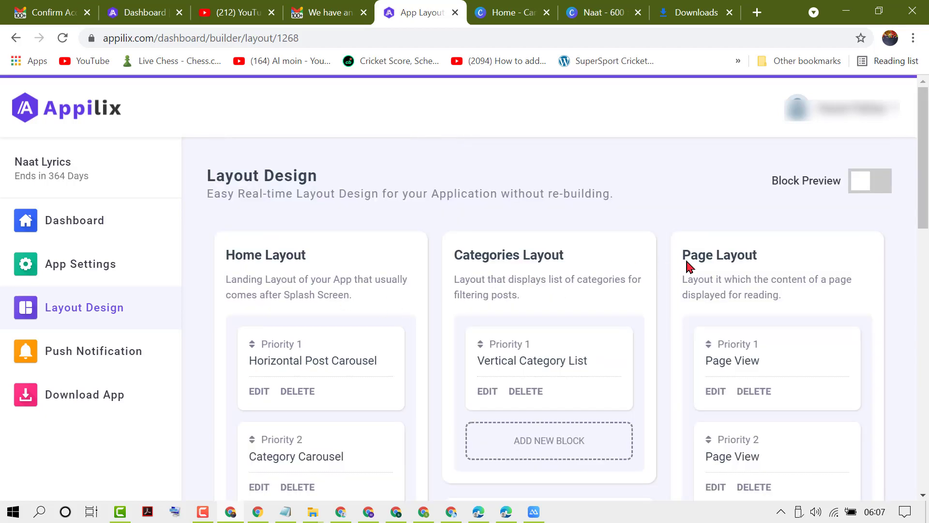
pyautogui.scroll(-9, 647, 269)
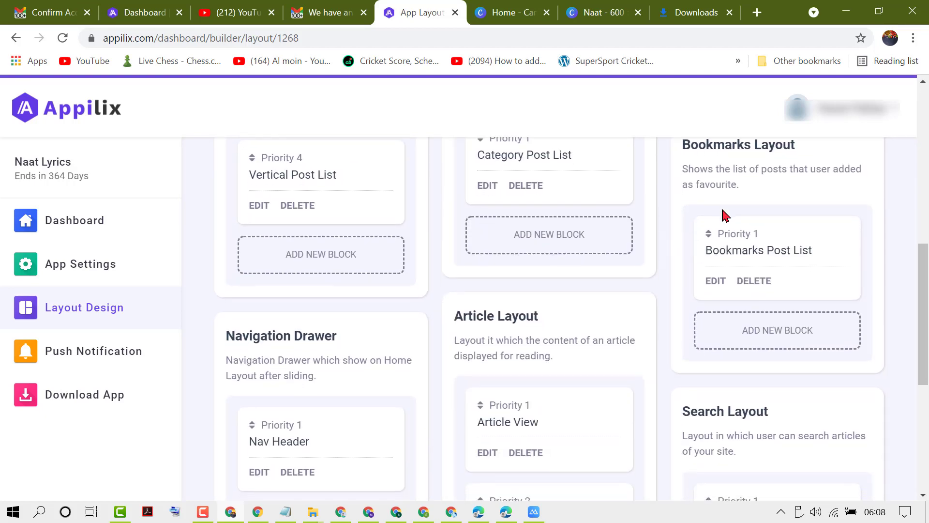
pyautogui.scroll(-4, 517, 307)
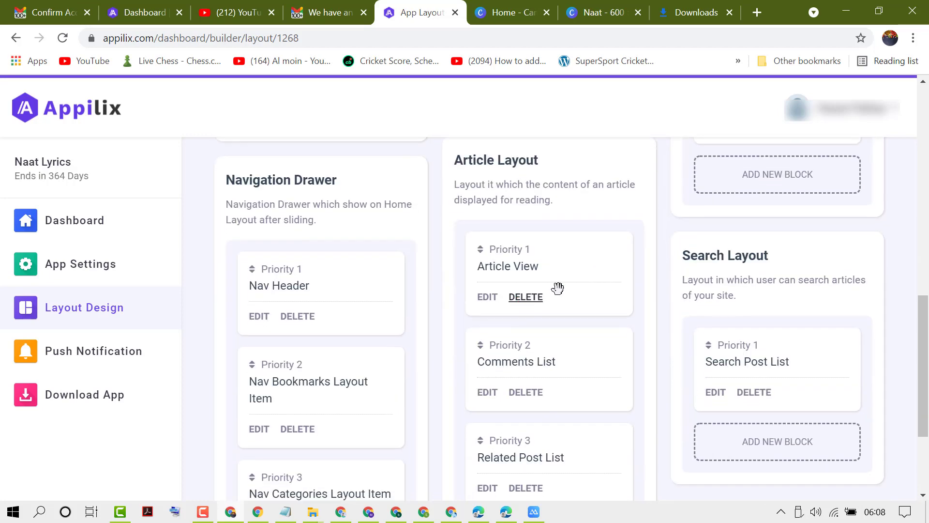
pyautogui.scroll(-1, 504, 317)
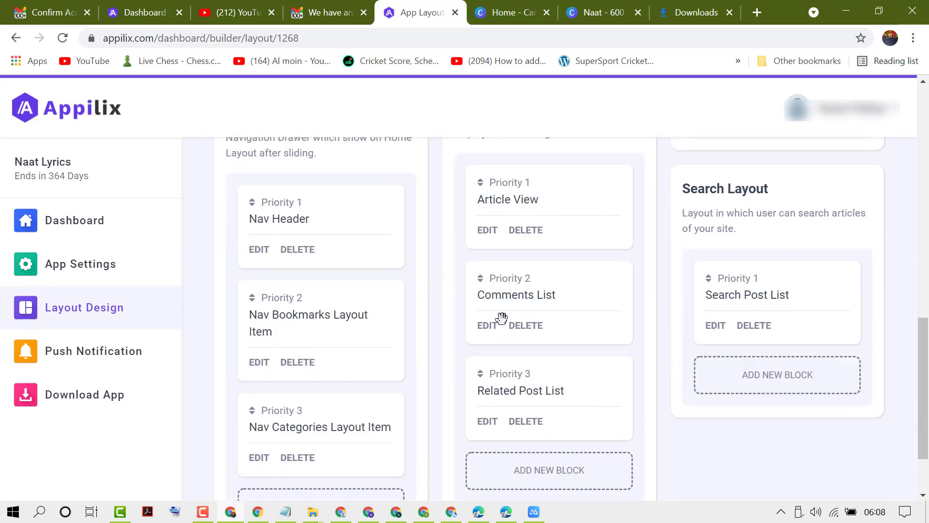